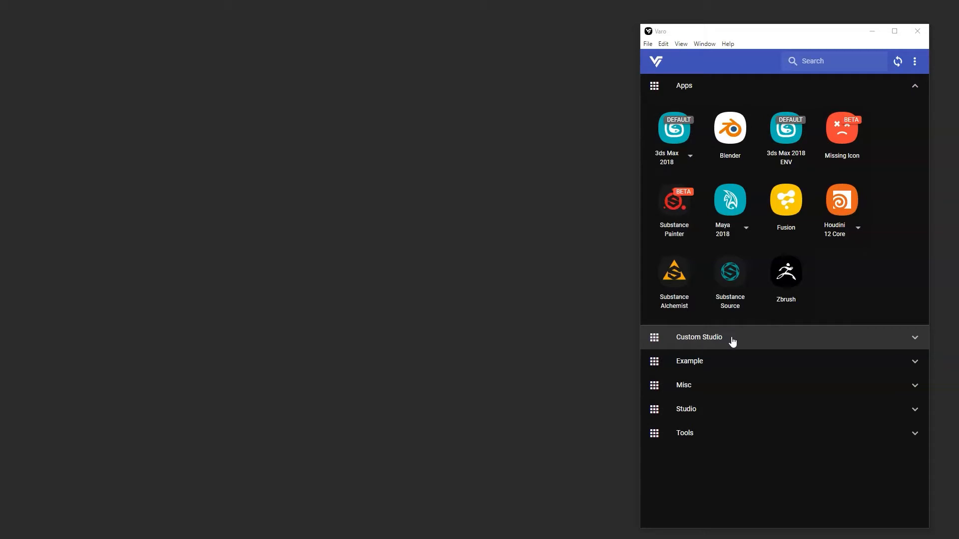
# Step: Collapse the Apps category, expand all the categories below it, and expand Apps again
pyautogui.click(697, 82)
pyautogui.click(700, 181)
pyautogui.click(702, 165)
pyautogui.click(698, 139)
pyautogui.click(696, 116)
pyautogui.click(692, 85)
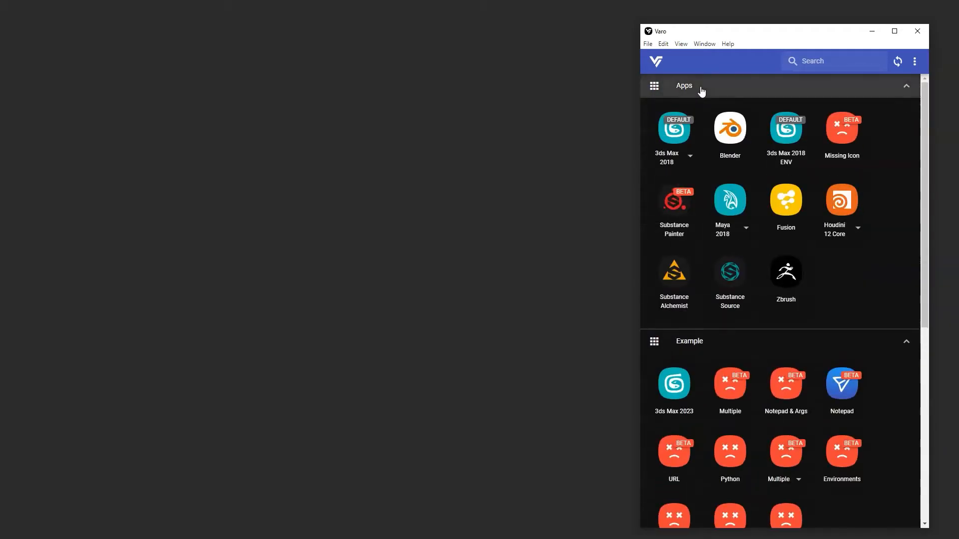
# Step: Collapse all five app categories and expand only the Apps category again
pyautogui.click(701, 87)
pyautogui.click(700, 110)
pyautogui.click(697, 139)
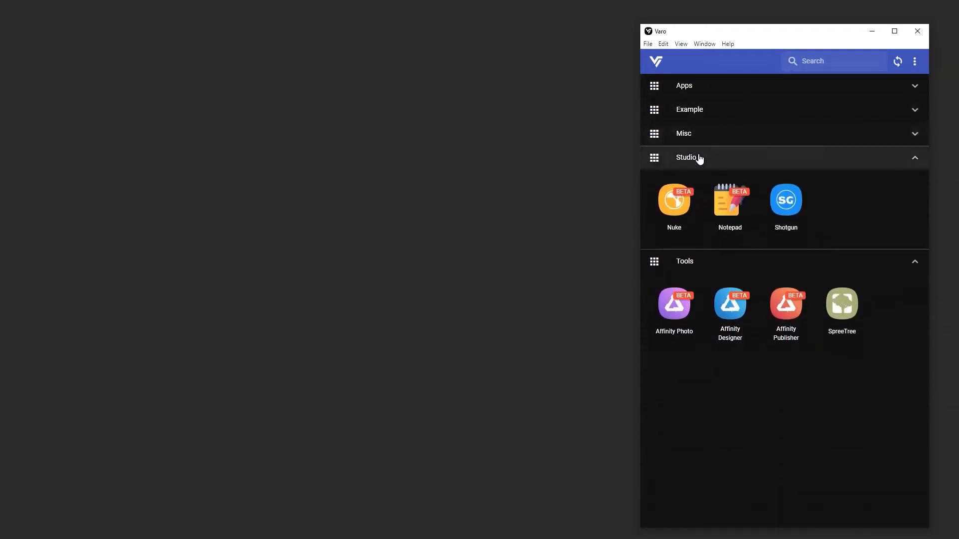
pyautogui.click(698, 159)
pyautogui.click(699, 179)
pyautogui.click(695, 86)
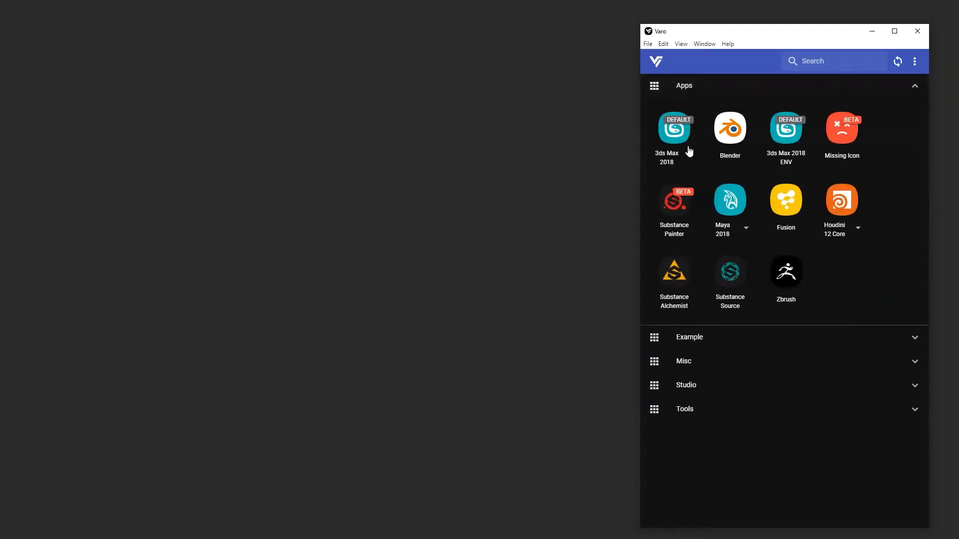
# Step: Hide Blender, 3ds Max 2018 ENV and Missing Icon in the Apps category
pyautogui.moveTo(670, 131); pyautogui.dragTo(737, 151)
pyautogui.rightClick(732, 133)
pyautogui.click(758, 149)
pyautogui.rightClick(739, 144)
pyautogui.click(741, 142)
pyautogui.rightClick(744, 141)
pyautogui.click(743, 141)
# Step: Turn on Show Hidden Apps and unhide Blender and 3ds Max 2018 ENV
pyautogui.click(914, 61)
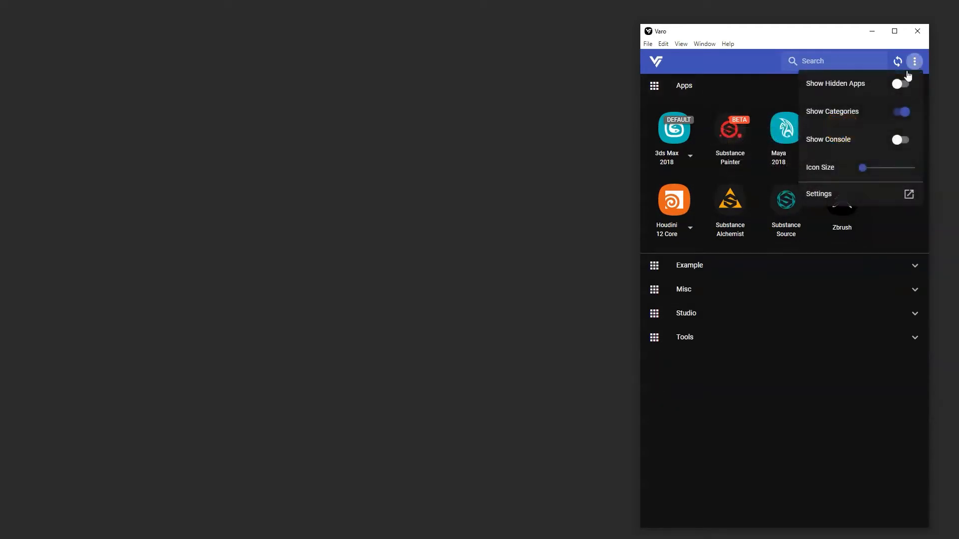
pyautogui.click(900, 84)
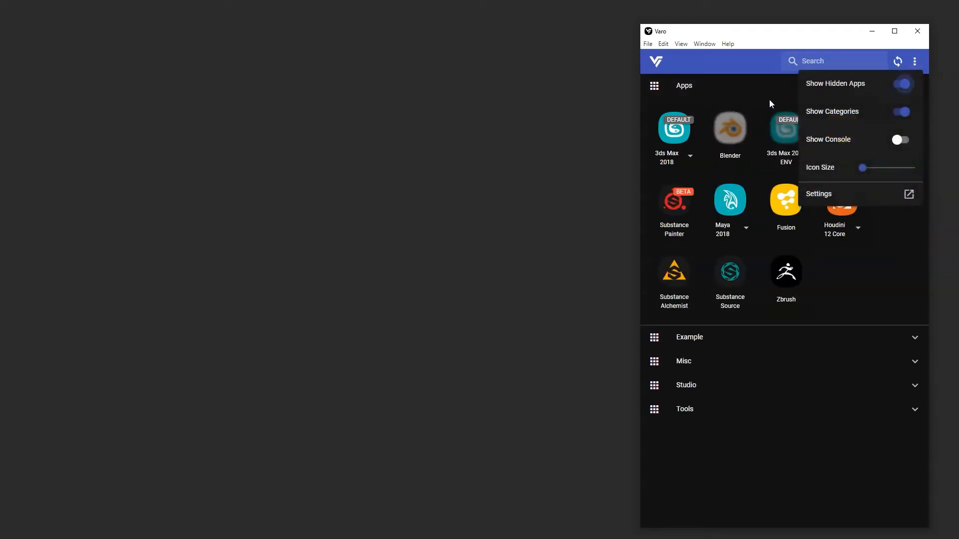
pyautogui.click(739, 70)
pyautogui.rightClick(735, 127)
pyautogui.click(767, 136)
pyautogui.rightClick(788, 133)
pyautogui.click(821, 141)
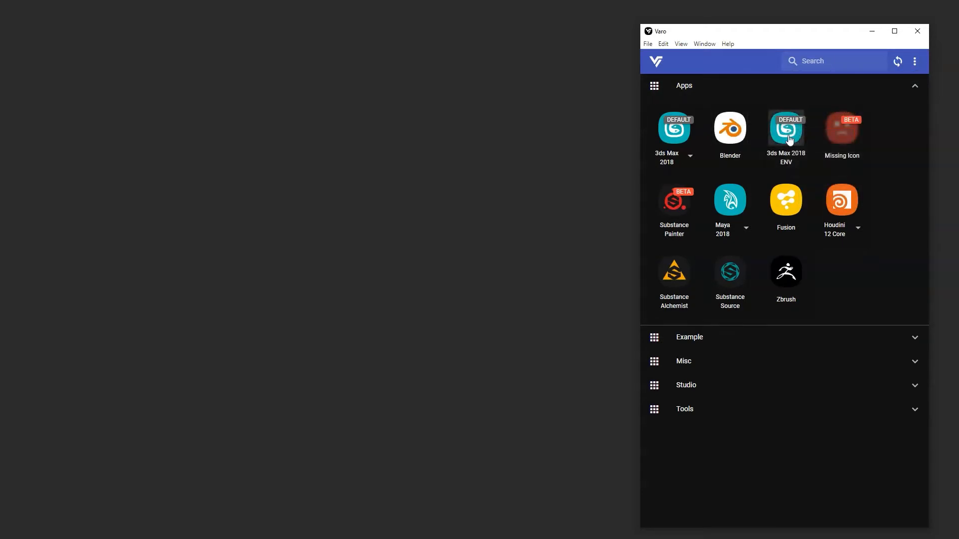
# Step: Turn off Show Hidden Apps in the display options
pyautogui.click(916, 62)
pyautogui.click(899, 84)
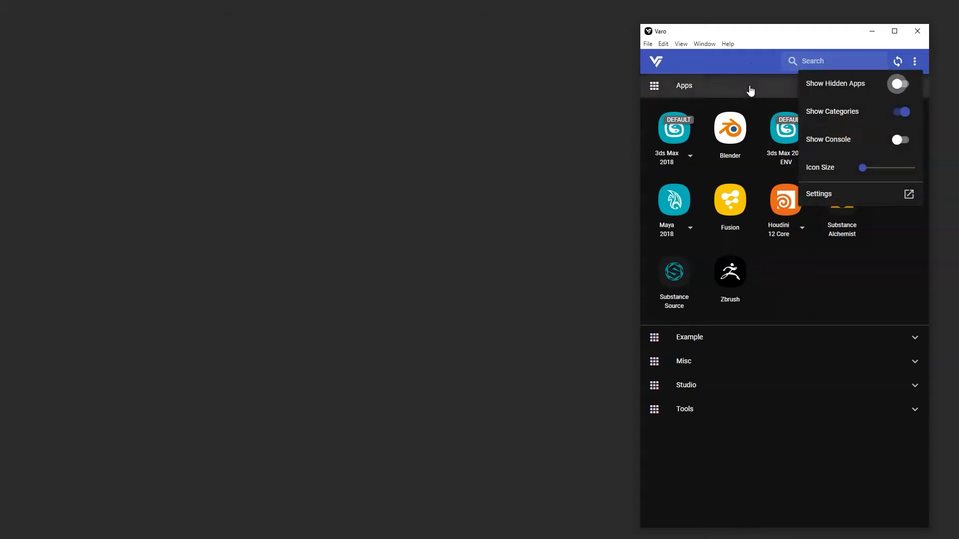
pyautogui.click(760, 58)
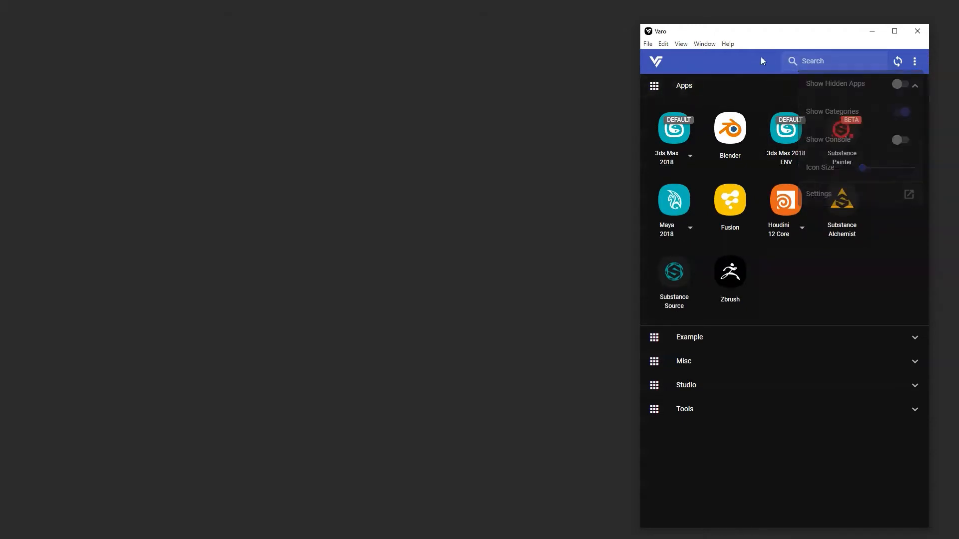
# Step: Collapse and re-expand the Apps category, and toggle Show Categories off and back on
pyautogui.click(699, 96)
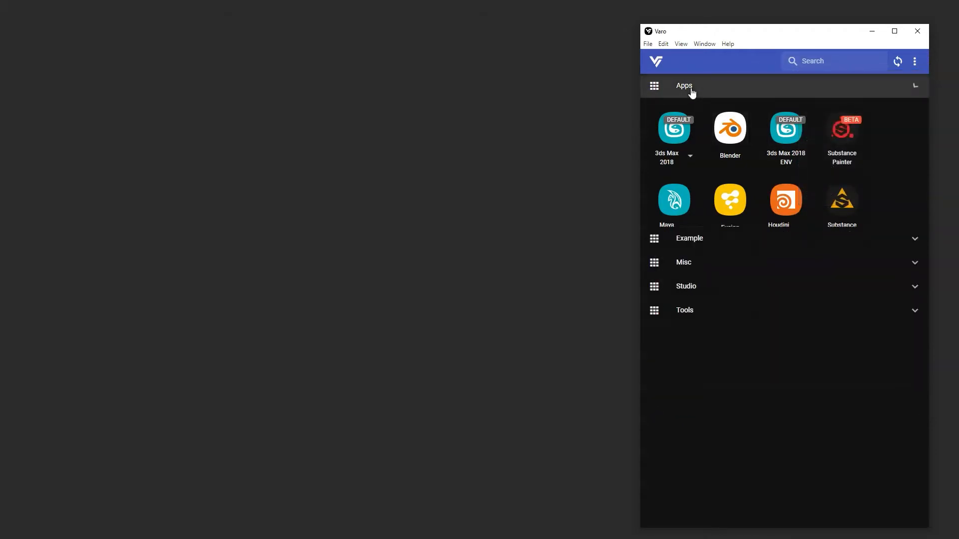
pyautogui.click(719, 93)
pyautogui.click(915, 61)
pyautogui.click(906, 115)
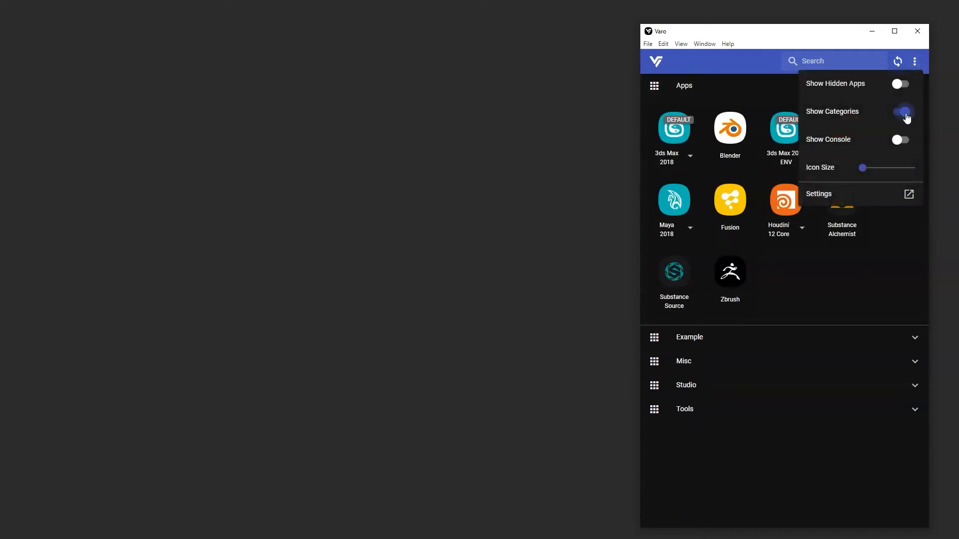
pyautogui.click(906, 114)
pyautogui.click(906, 114)
pyautogui.click(906, 114)
# Step: Show the console, highlight its logged output to read it, and hide the console again
pyautogui.click(901, 142)
pyautogui.moveTo(714, 421); pyautogui.dragTo(654, 360)
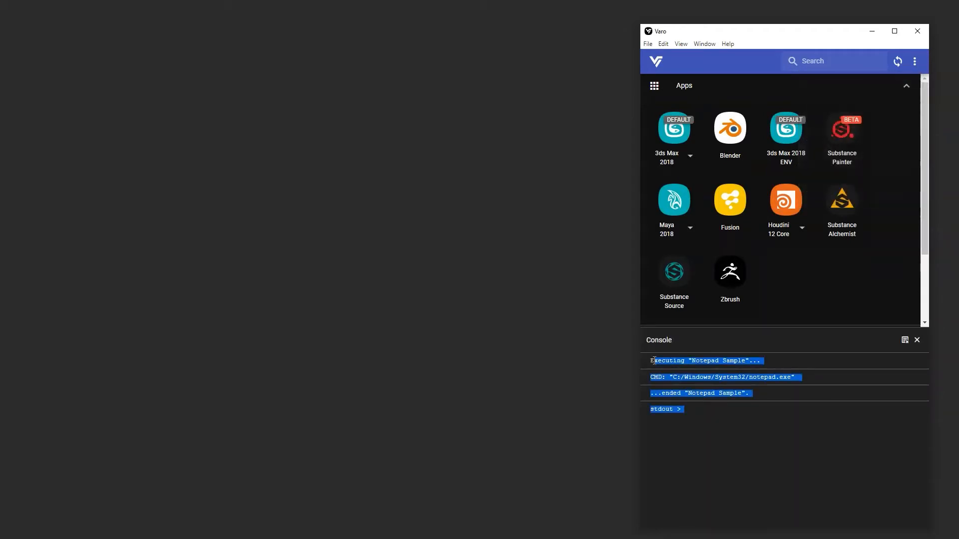
pyautogui.click(652, 360)
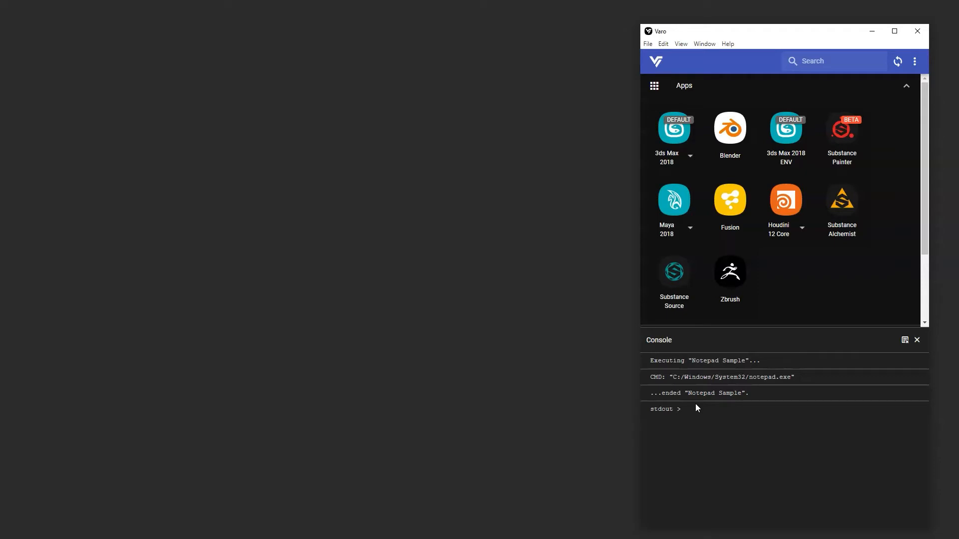
pyautogui.moveTo(695, 403); pyautogui.dragTo(660, 366)
pyautogui.click(901, 349)
pyautogui.click(904, 341)
pyautogui.click(917, 340)
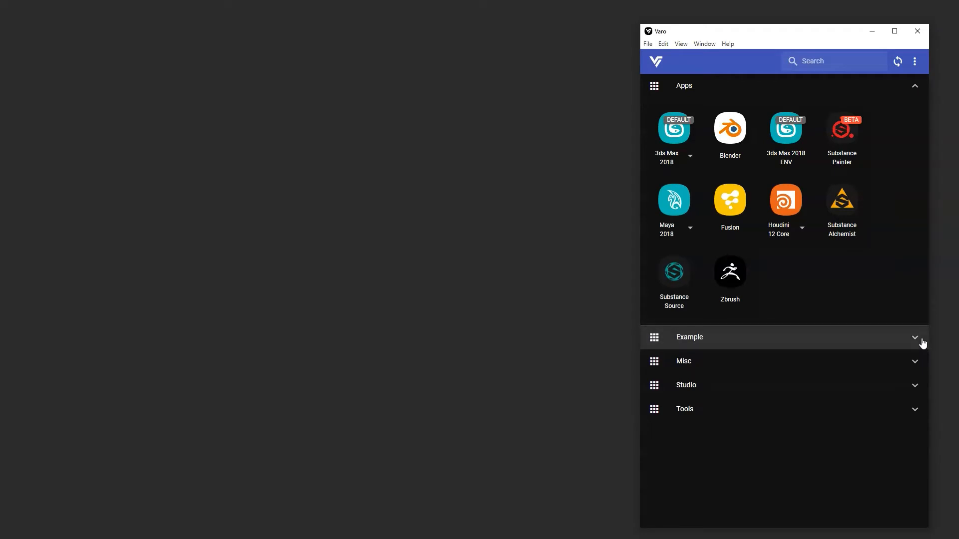
# Step: Try the icon size adjustment and return it to the smallest size
pyautogui.click(914, 61)
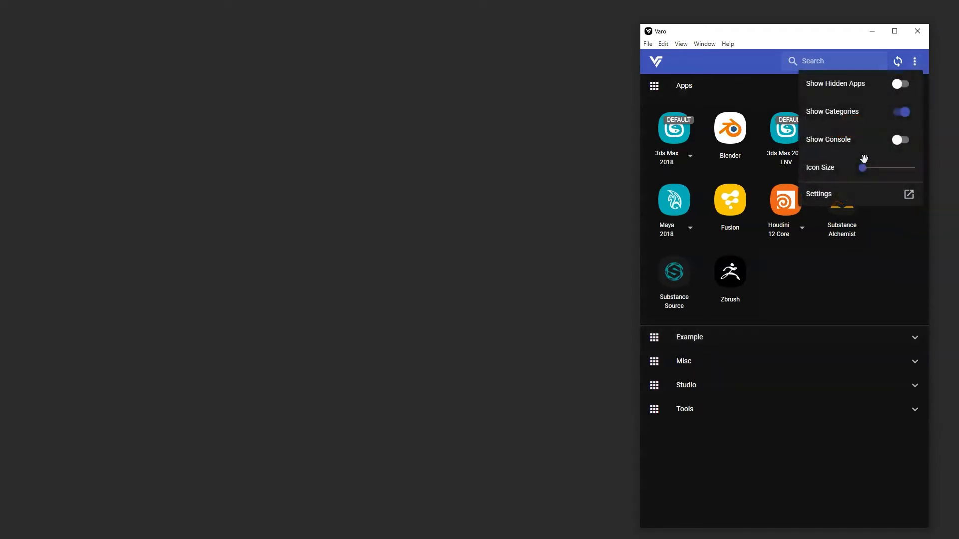
pyautogui.moveTo(860, 170)
pyautogui.mouseDown()
pyautogui.moveTo(911, 168)
pyautogui.moveTo(862, 167)
pyautogui.mouseUp()
# Step: In the settings, switch Dark Theme off and on, and try a pink accent color before restoring the indigo one
pyautogui.click(872, 194)
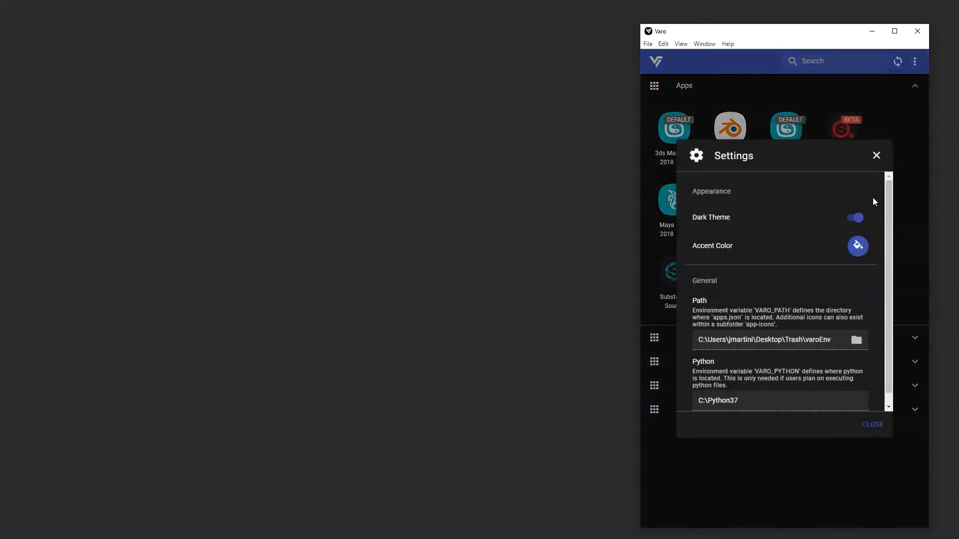
pyautogui.click(855, 218)
pyautogui.click(856, 219)
pyautogui.click(857, 245)
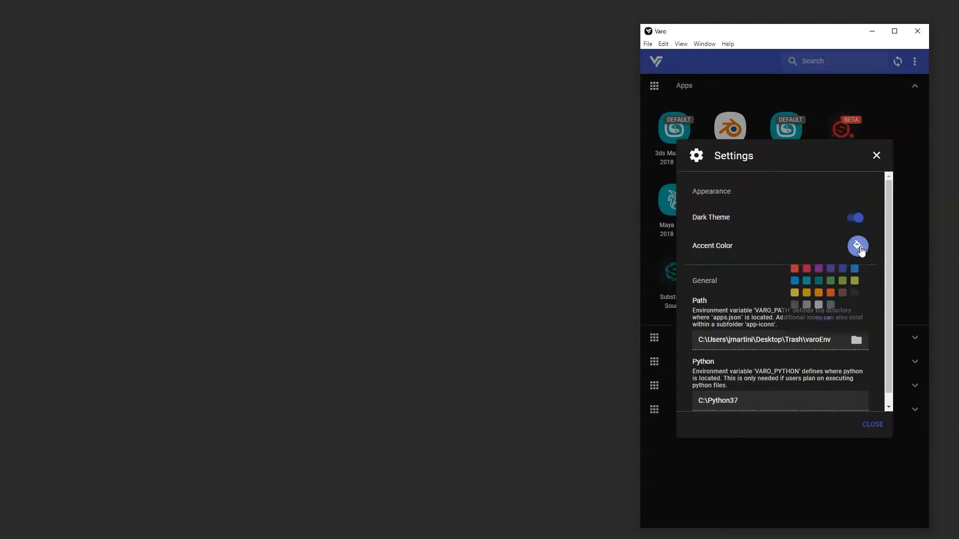
pyautogui.click(807, 270)
pyautogui.click(843, 271)
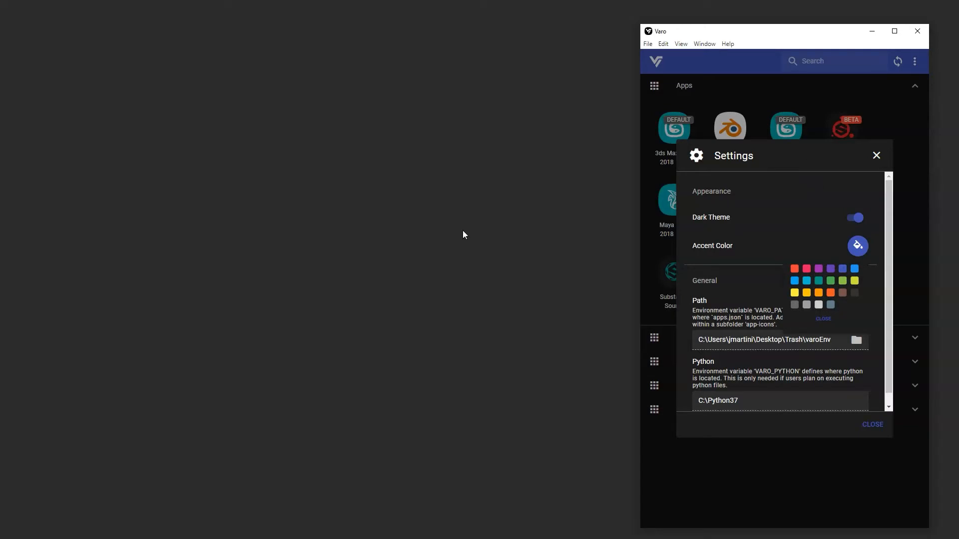
pyautogui.click(751, 292)
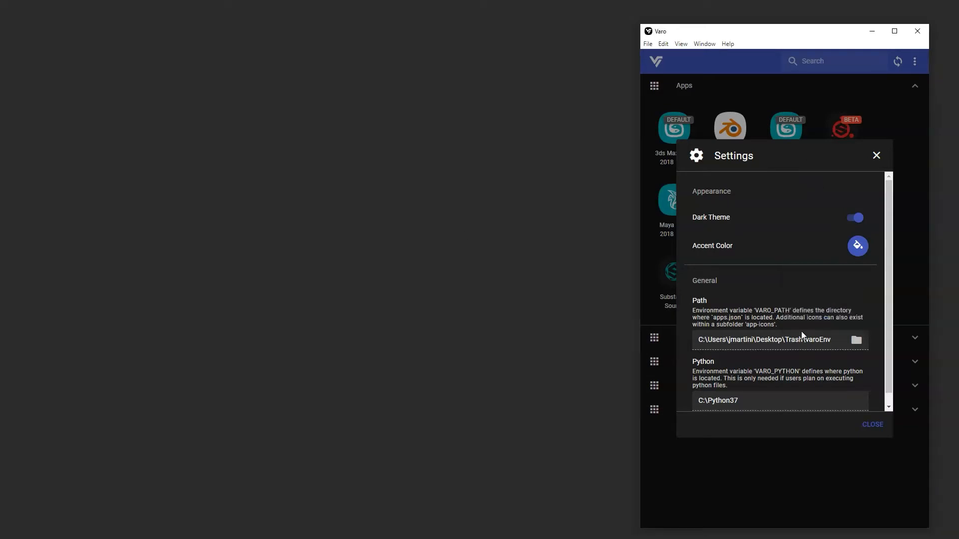
# Step: Examine the VARO_PATH and VARO_PYTHON environment variable descriptions and the Python path, and close the settings
pyautogui.scroll(-1, 817, 343)
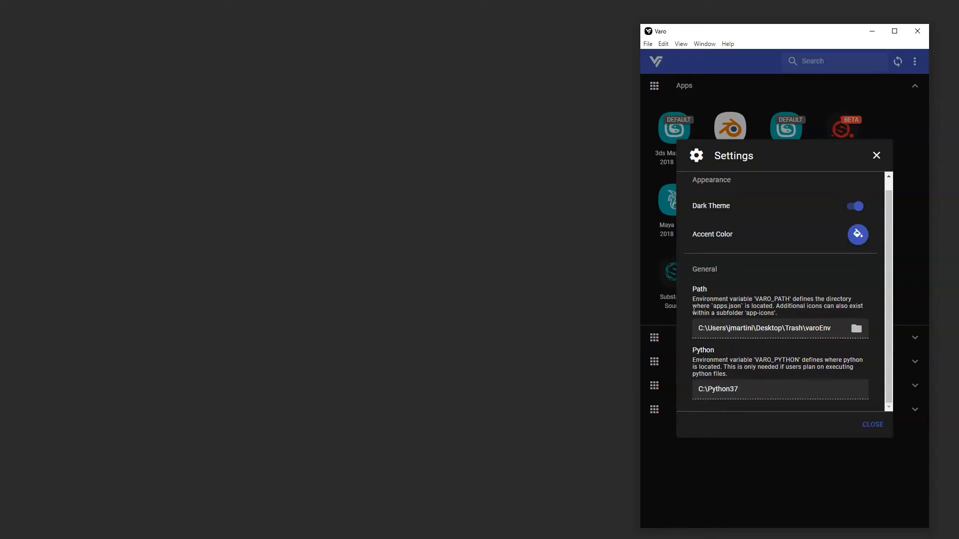
pyautogui.moveTo(757, 299); pyautogui.dragTo(790, 298)
pyautogui.moveTo(753, 360); pyautogui.dragTo(797, 360)
pyautogui.moveTo(738, 389); pyautogui.dragTo(698, 395)
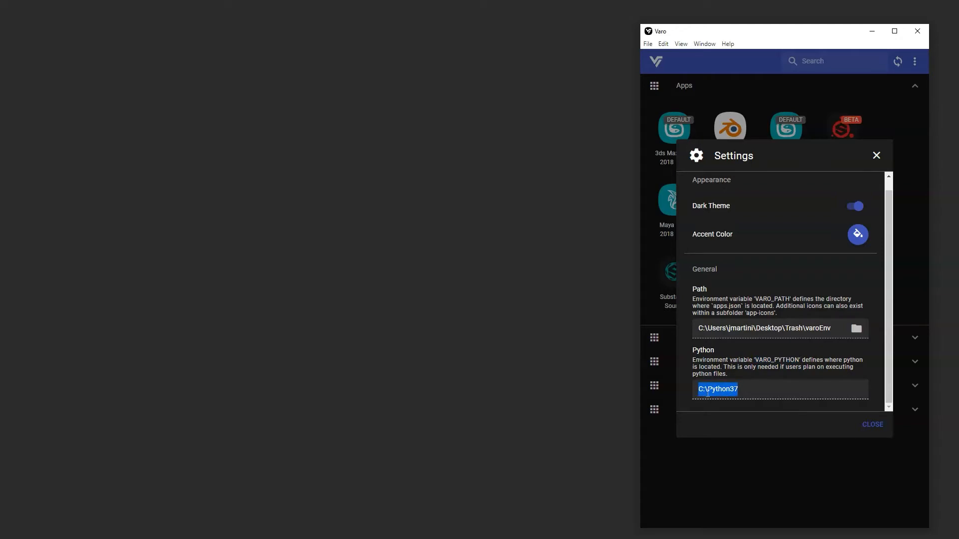
pyautogui.click(873, 426)
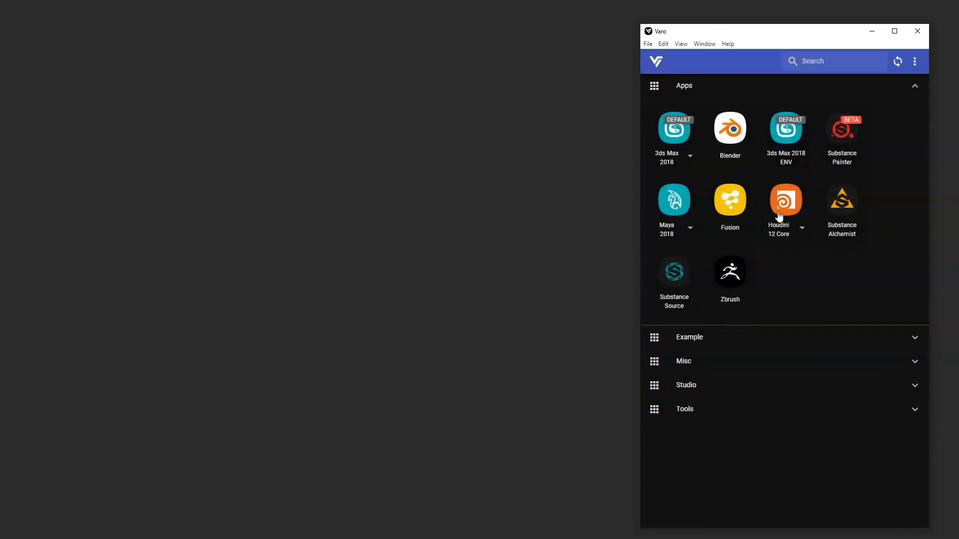
# Step: Expand the Example category while keeping the Apps category expanded
pyautogui.click(753, 346)
pyautogui.click(754, 346)
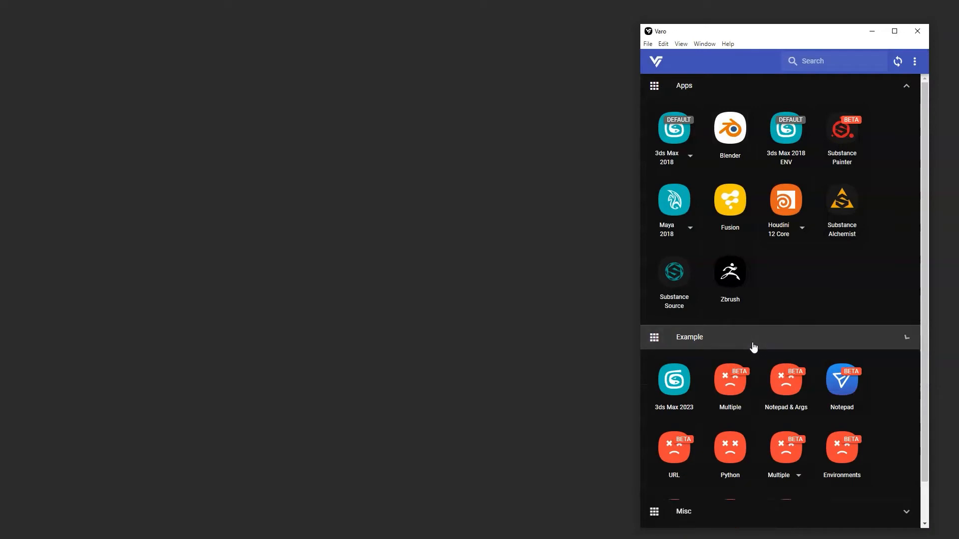
pyautogui.click(753, 343)
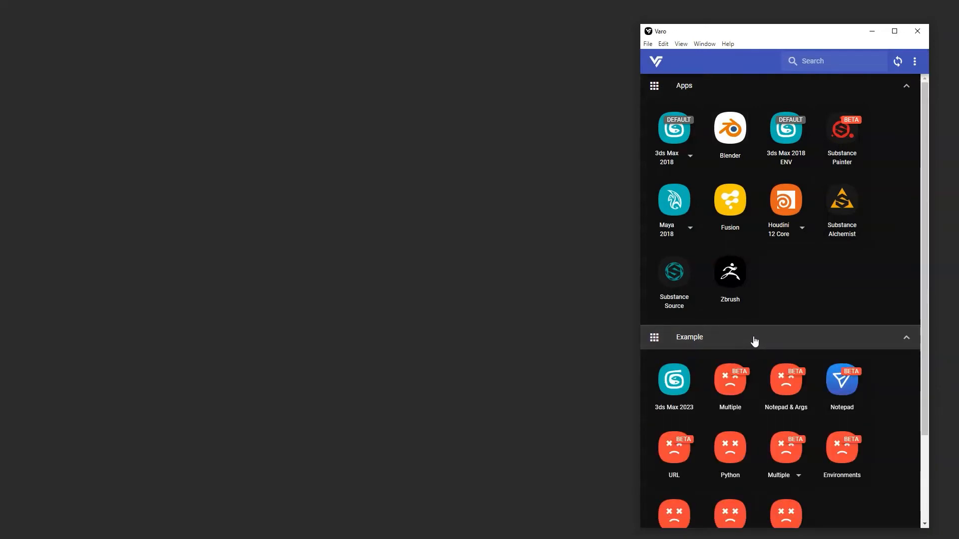
pyautogui.click(730, 88)
pyautogui.click(744, 89)
# Step: Search the apps for "max", clear the search, and view the profile list of 3ds Max 2018
pyautogui.click(803, 61)
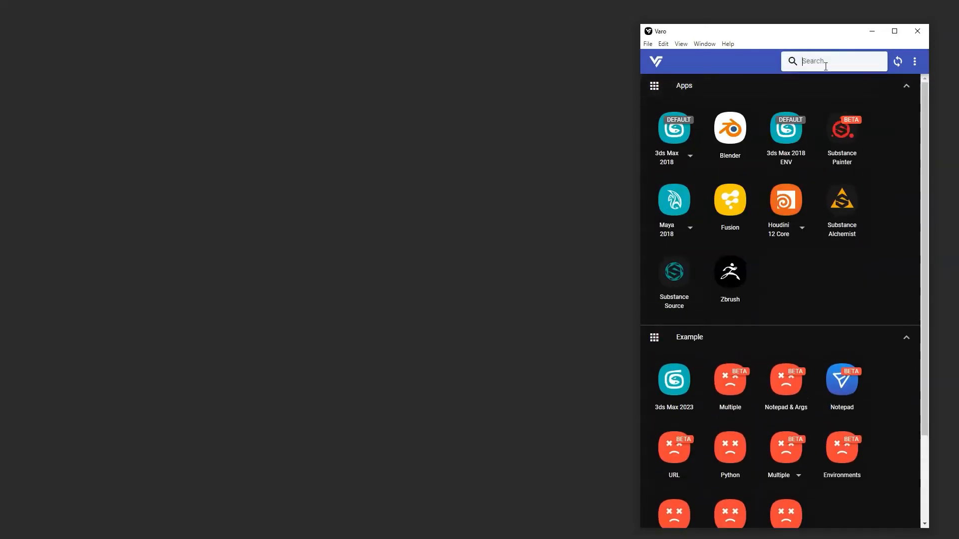
pyautogui.write('max')
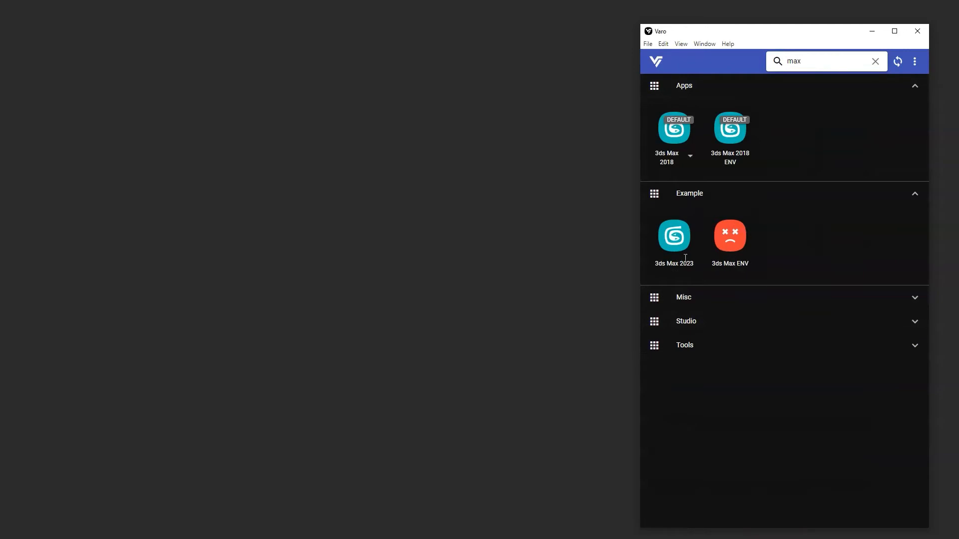
pyautogui.click(690, 155)
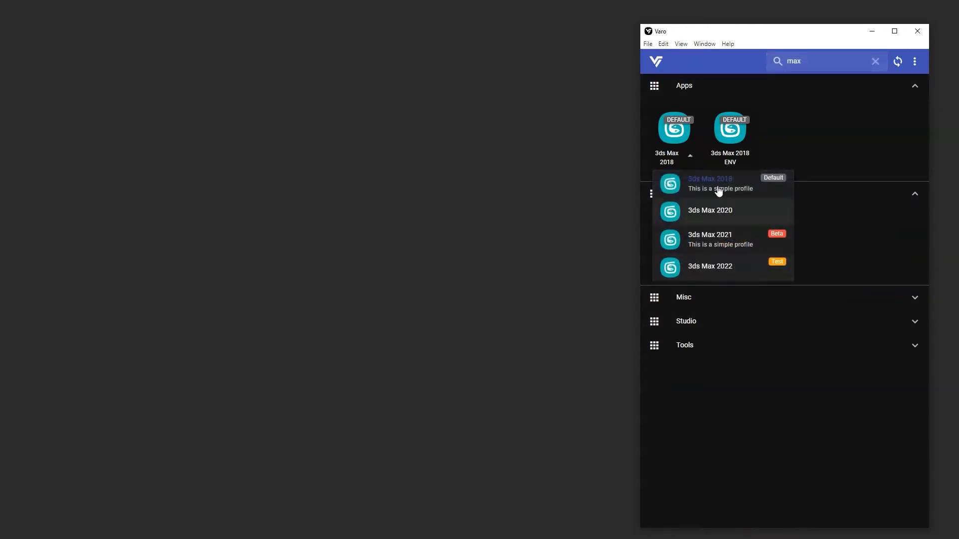
pyautogui.click(875, 61)
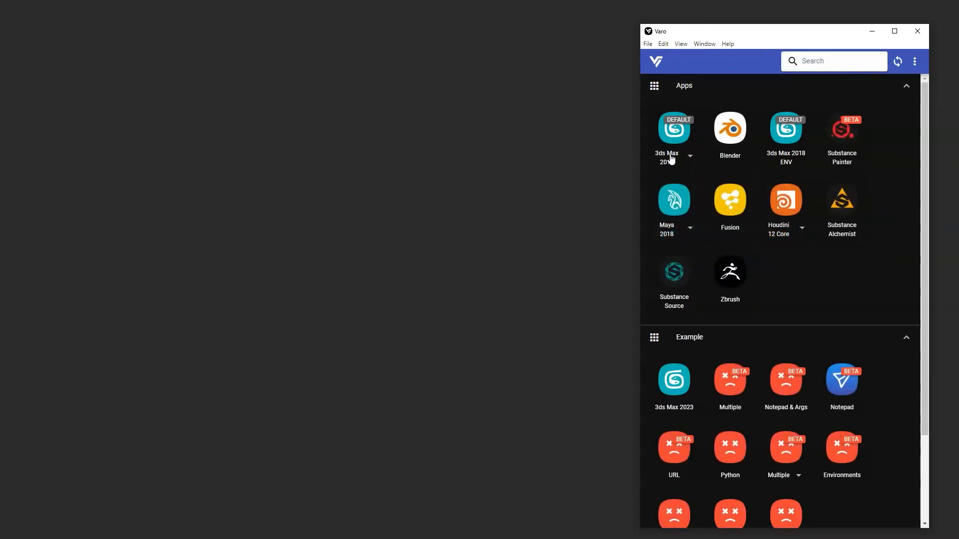
pyautogui.click(689, 156)
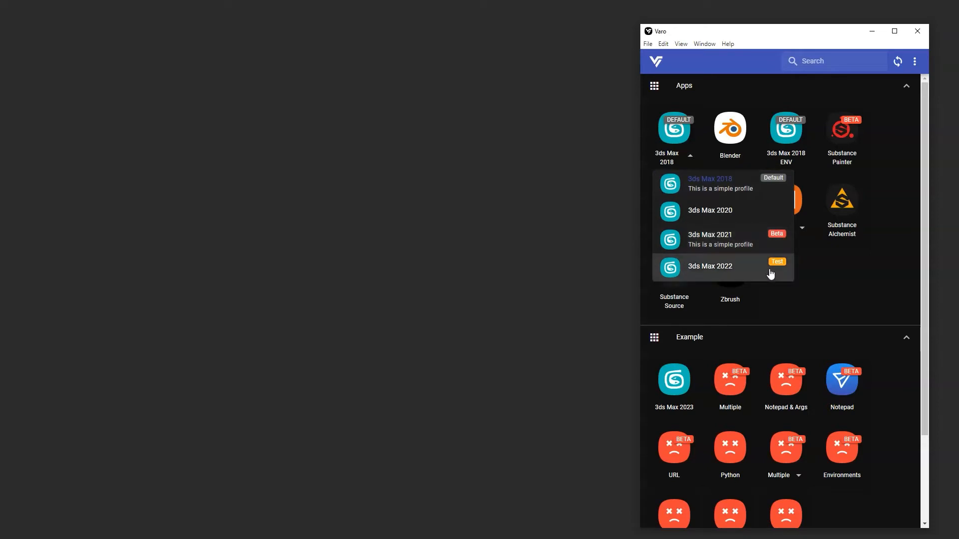
pyautogui.click(894, 151)
# Step: Collapse the Apps category, launch the Python app from the Example category, and close the dialogs it opens
pyautogui.click(716, 88)
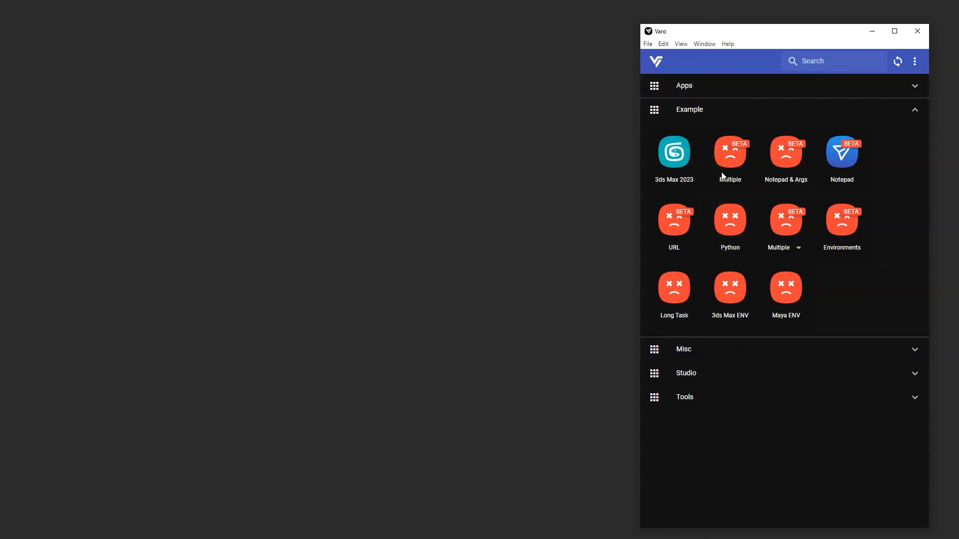
pyautogui.click(732, 227)
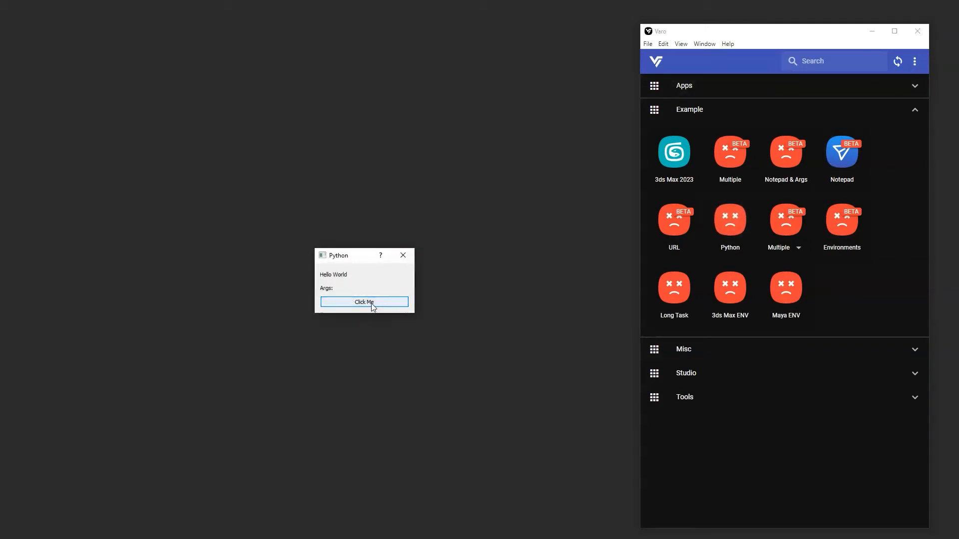
pyautogui.click(387, 304)
pyautogui.click(401, 260)
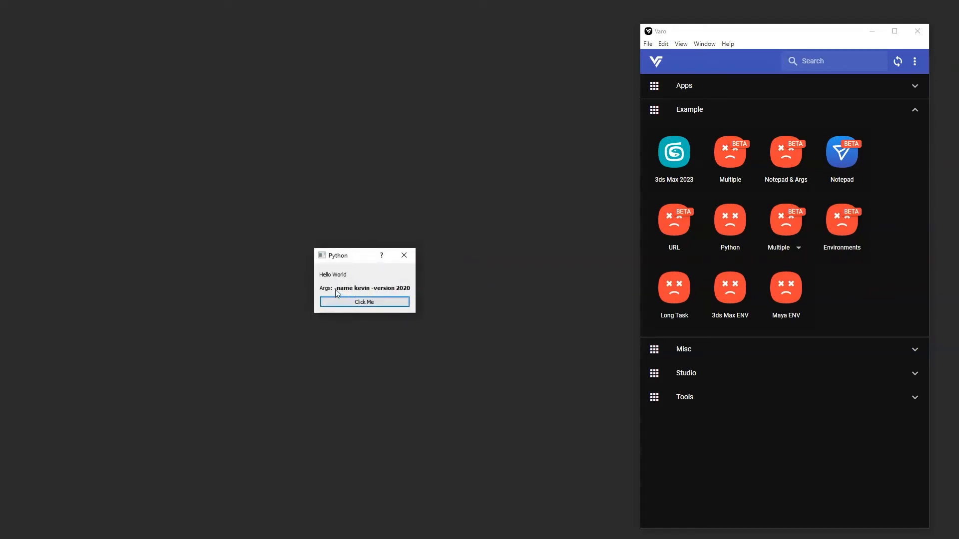
pyautogui.click(404, 255)
# Step: Switch to Sublime Text and examine the Python profile's commands, script paths and args in examples.json
pyautogui.hotkey('alt', 'Tab')
pyautogui.click(75, 53)
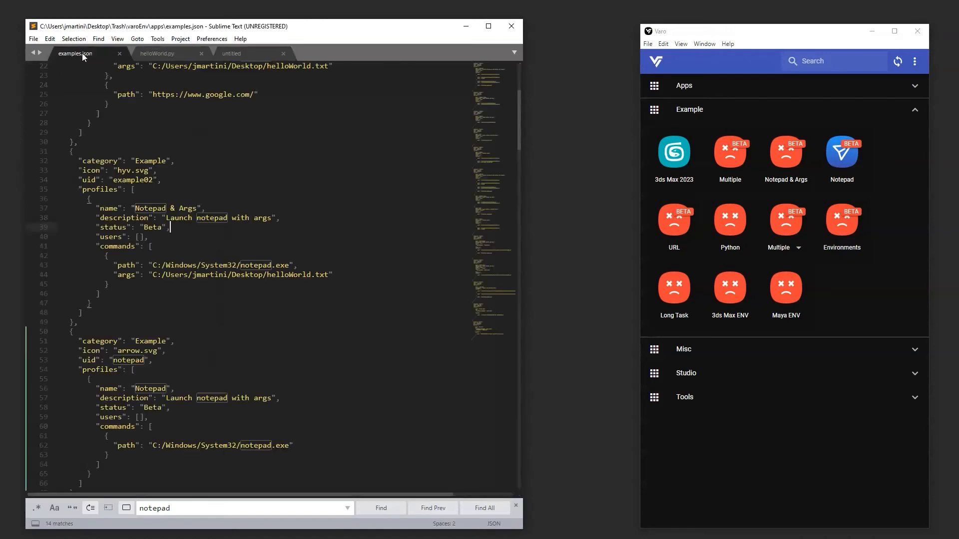
pyautogui.scroll(-20, 203, 286)
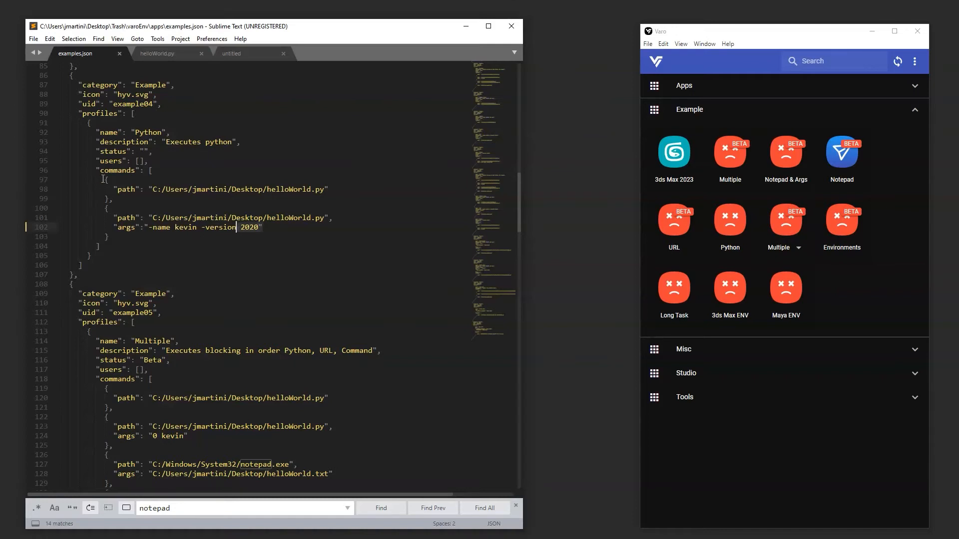
pyautogui.moveTo(96, 171); pyautogui.dragTo(118, 243)
pyautogui.moveTo(114, 189); pyautogui.dragTo(328, 195)
pyautogui.moveTo(114, 218); pyautogui.dragTo(316, 213)
pyautogui.moveTo(113, 228); pyautogui.dragTo(272, 227)
pyautogui.click(275, 226)
# Step: Examine the commands list of the first Multiple profile in examples.json, including its script, notepad.exe and URL entries
pyautogui.scroll(14, 324, 318)
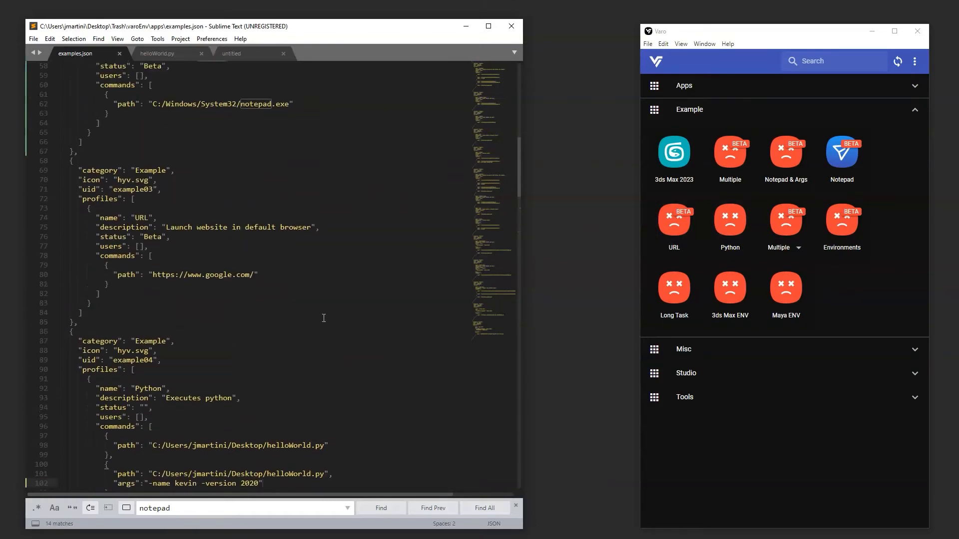
pyautogui.scroll(8, 324, 318)
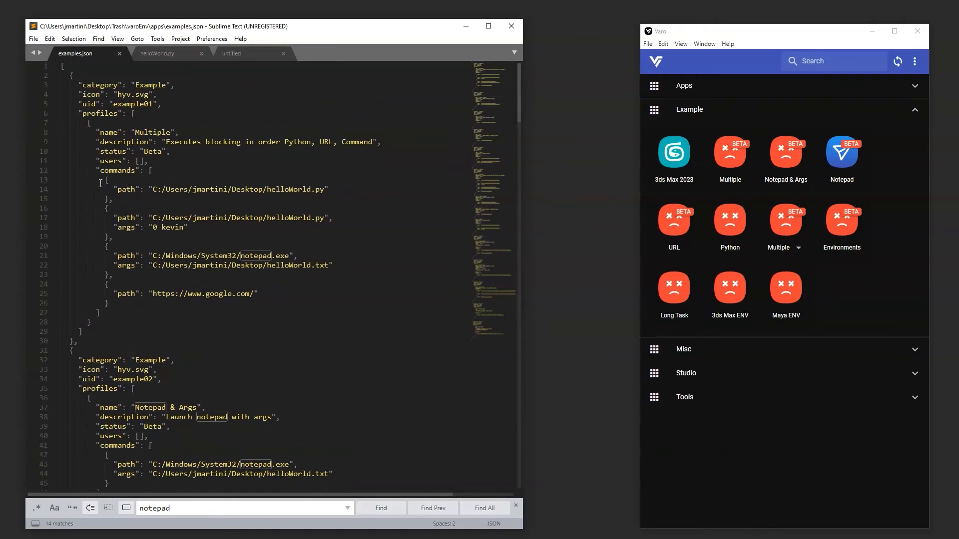
pyautogui.moveTo(96, 170); pyautogui.dragTo(115, 310)
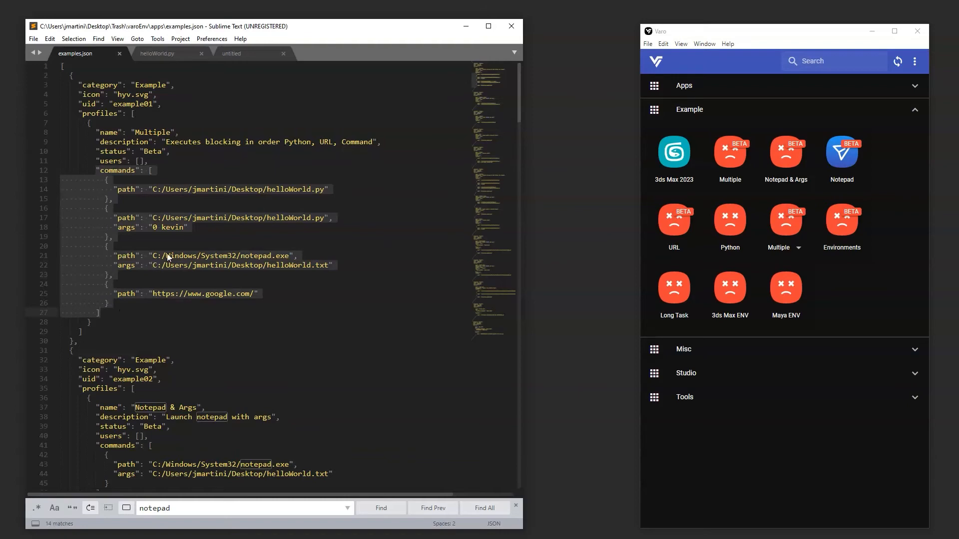
pyautogui.click(357, 150)
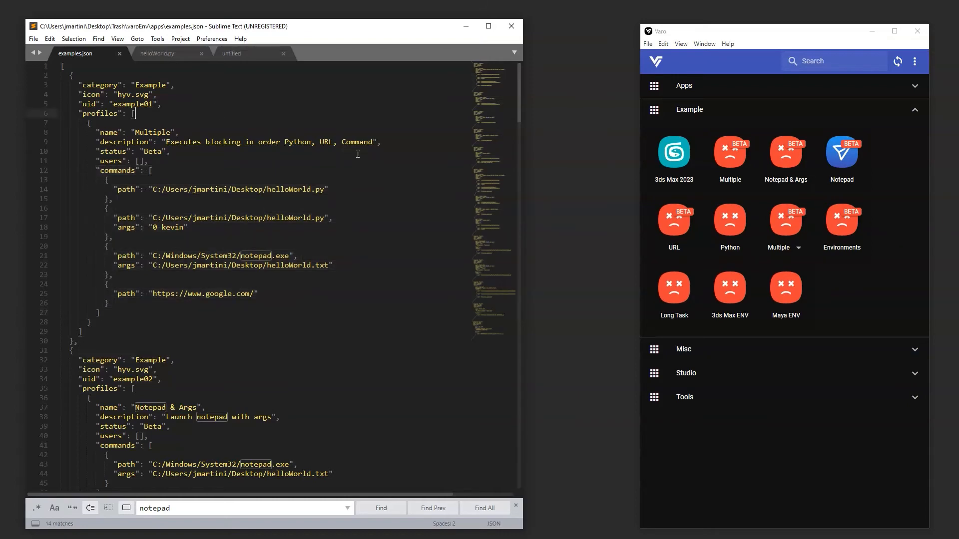
# Step: Examine the Maya ENV profile's PYTHONPATH variable and executable path near the end of examples.json
pyautogui.moveTo(493, 79); pyautogui.dragTo(486, 319)
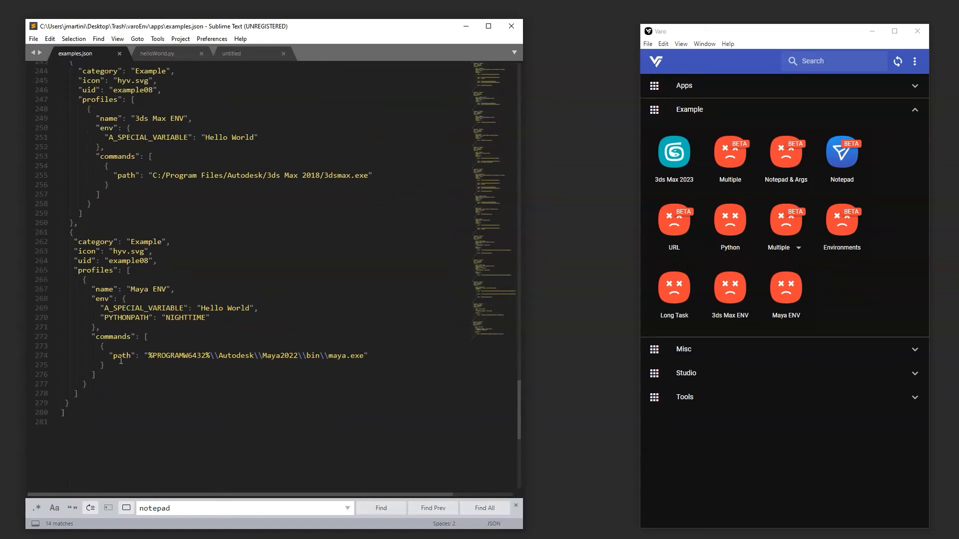
pyautogui.moveTo(99, 317); pyautogui.dragTo(211, 320)
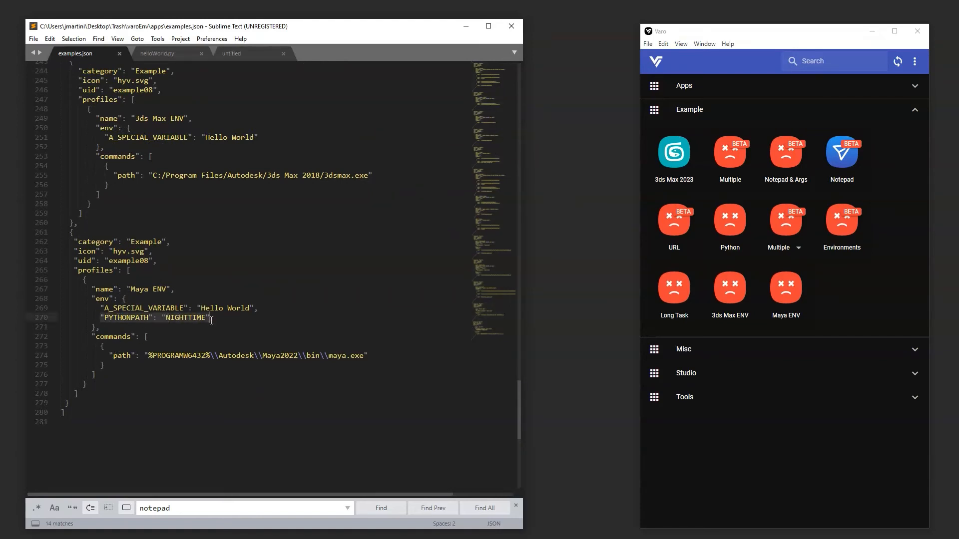
pyautogui.click(113, 355)
pyautogui.moveTo(113, 355); pyautogui.dragTo(364, 355)
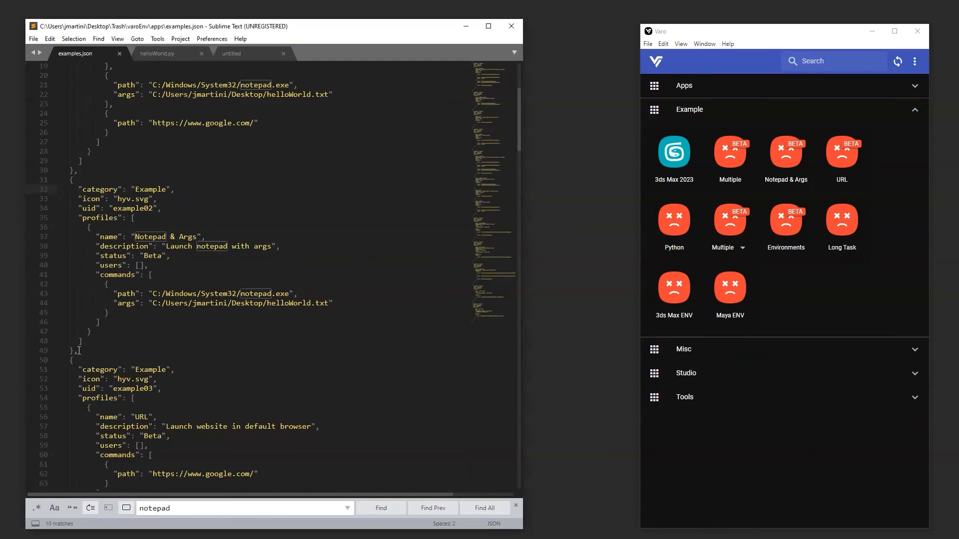
# Step: Copy the complete Notepad & Args app definition from examples.json into a new file, inside a pair of square brackets
pyautogui.moveTo(78, 351); pyautogui.dragTo(70, 181)
pyautogui.hotkey('ctrl', 'c')
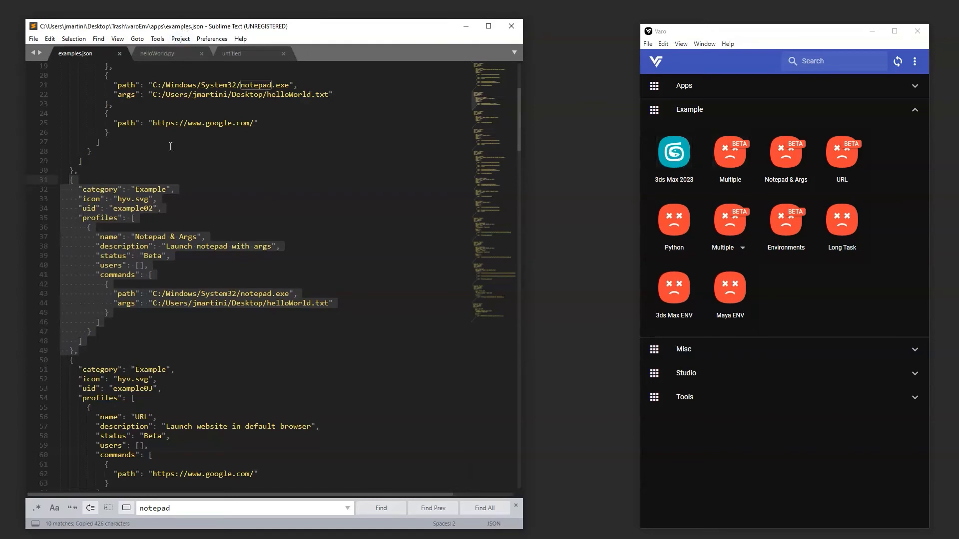
pyautogui.hotkey('ctrl', 'n')
pyautogui.hotkey('ctrl', 'c')
pyautogui.write('[')
pyautogui.press('Return')
pyautogui.press('Return')
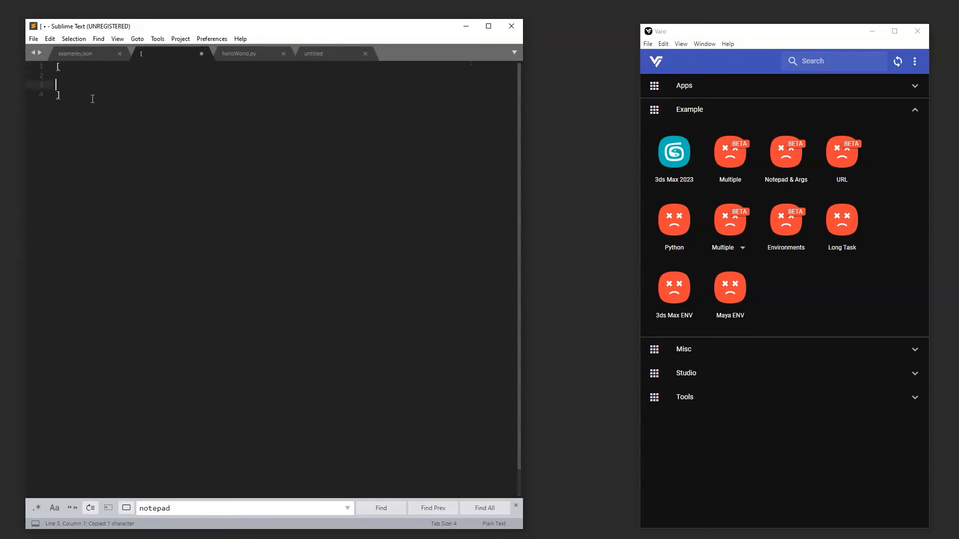
pyautogui.click(91, 52)
pyautogui.hotkey('ctrl', 'c')
pyautogui.click(148, 55)
pyautogui.hotkey('ctrl', 'v')
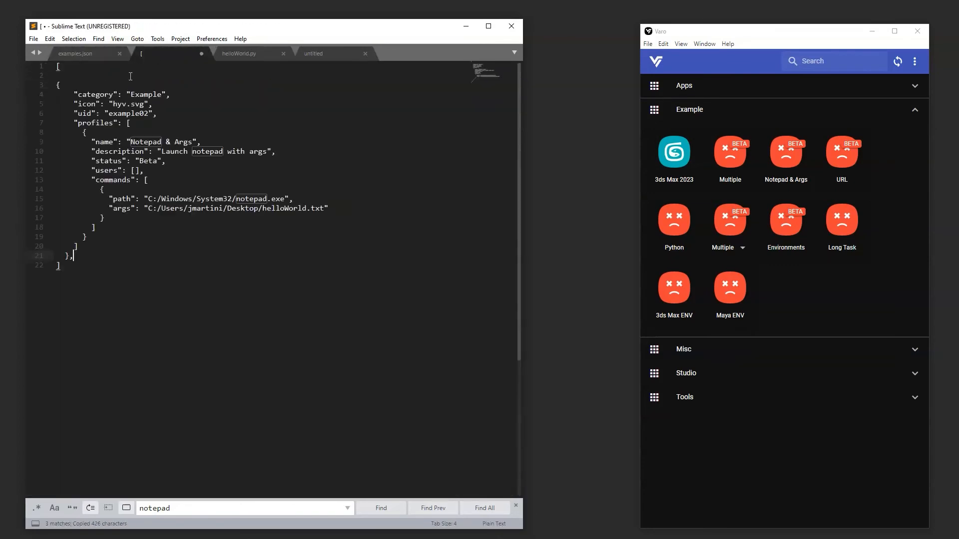
# Step: Remove the blank line above the pasted definition and its trailing comma, and indent its opening brace
pyautogui.click(62, 80)
pyautogui.press('BackSpace')
pyautogui.click(78, 248)
pyautogui.press('BackSpace')
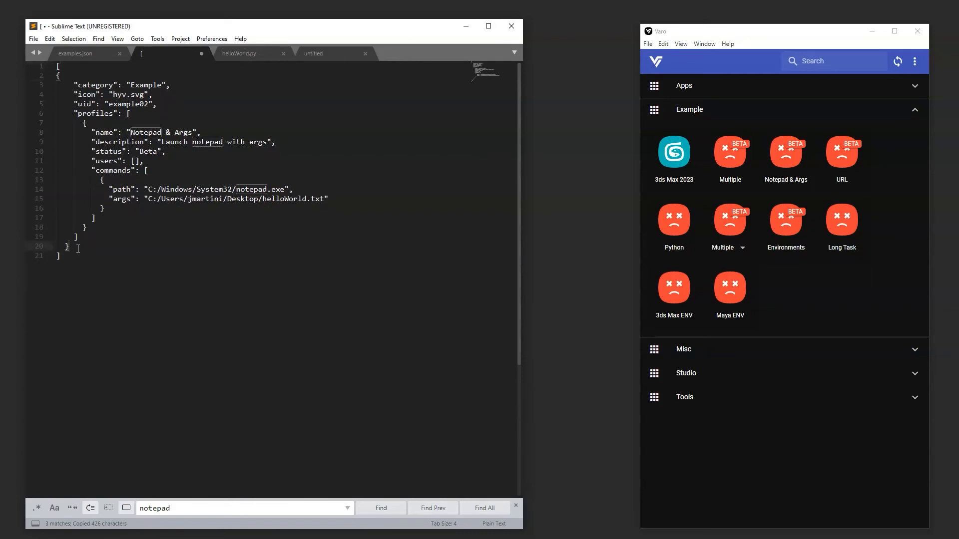
pyautogui.click(56, 75)
pyautogui.press('Tab')
# Step: Set the new app's category to "Studio" and its icon to "arrow.svg"
pyautogui.moveTo(128, 85); pyautogui.dragTo(162, 85)
pyautogui.write('Studio')
pyautogui.press('Down')
pyautogui.hotkey('ctrl', 'Left')
pyautogui.hotkey('ctrl', 'Left')
pyautogui.hotkey('ctrl', 'Left')
pyautogui.hotkey('ctrl', 'shift', 'Left')
pyautogui.write('arrow')
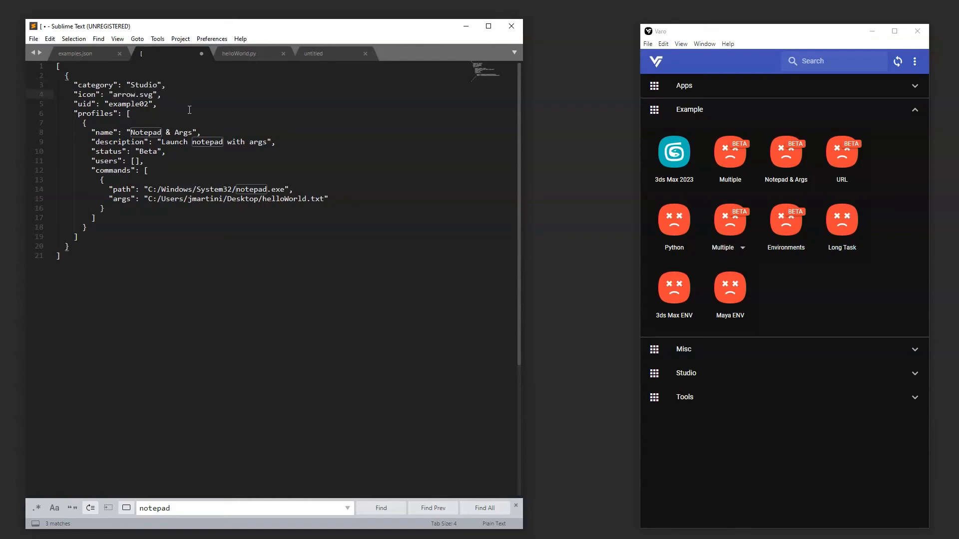
# Step: Set the app's uid to "NoteTest" and the profile name to "Notepad Click"
pyautogui.doubleClick(133, 107)
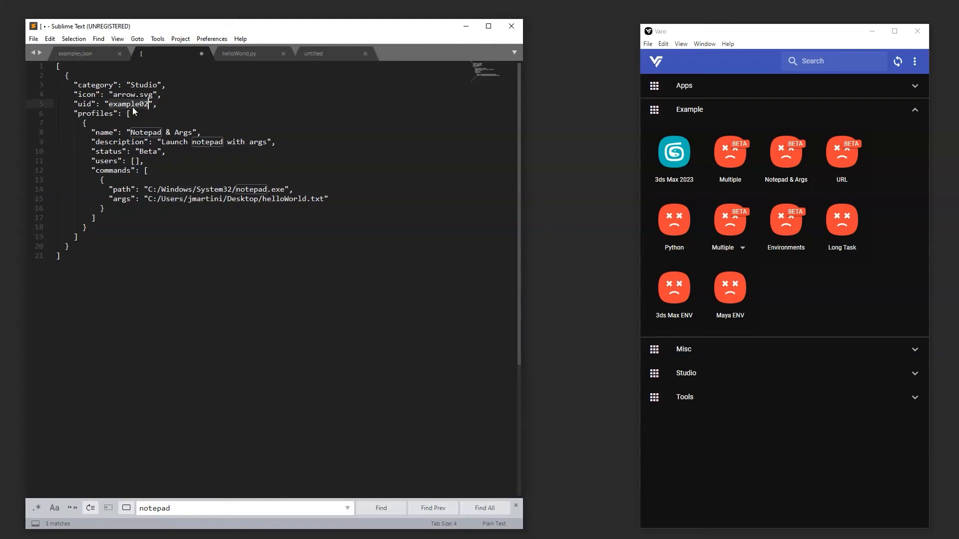
pyautogui.write('STudi')
pyautogui.write('NoteTest')
pyautogui.click(170, 133)
pyautogui.click(193, 132)
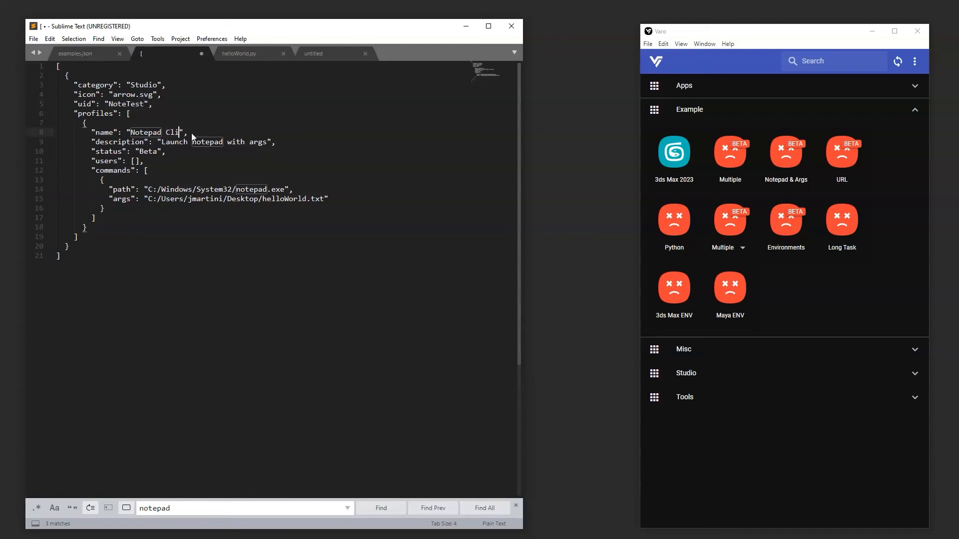
# Step: Delete the description and status lines from the Notepad Click profile
pyautogui.tripleClick(116, 143)
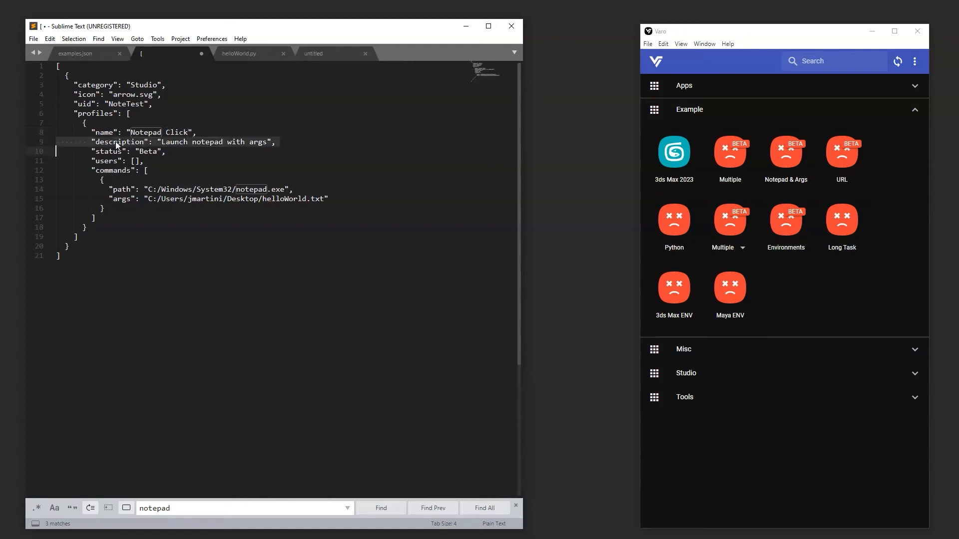
pyautogui.press('BackSpace')
pyautogui.tripleClick(109, 142)
pyautogui.press('BackSpace')
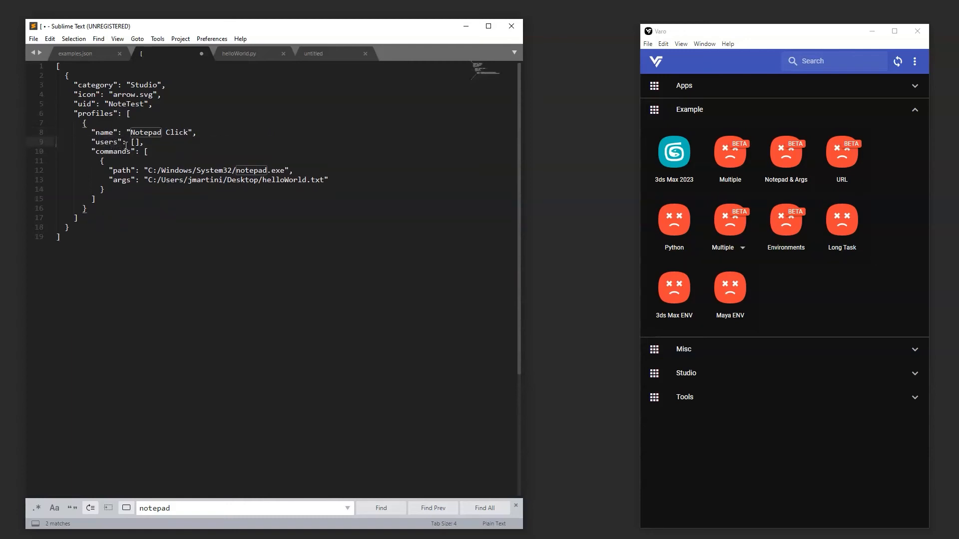
# Step: Rename the profile's users key to "platform" and try out platform values such as linux and darwin in its list
pyautogui.scroll(3, 145, 143)
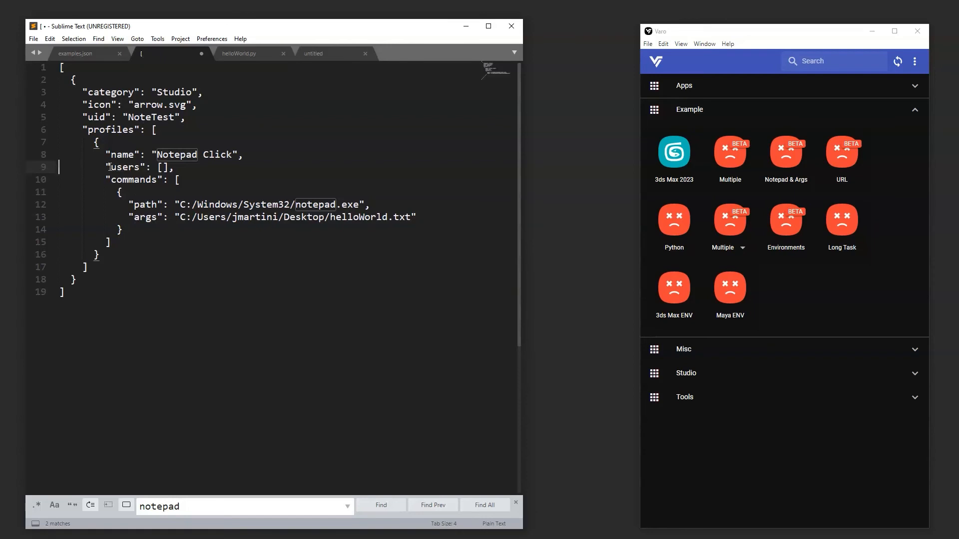
pyautogui.click(164, 168)
pyautogui.doubleClick(123, 168)
pyautogui.write('platform')
pyautogui.click(179, 168)
pyautogui.write("'win")
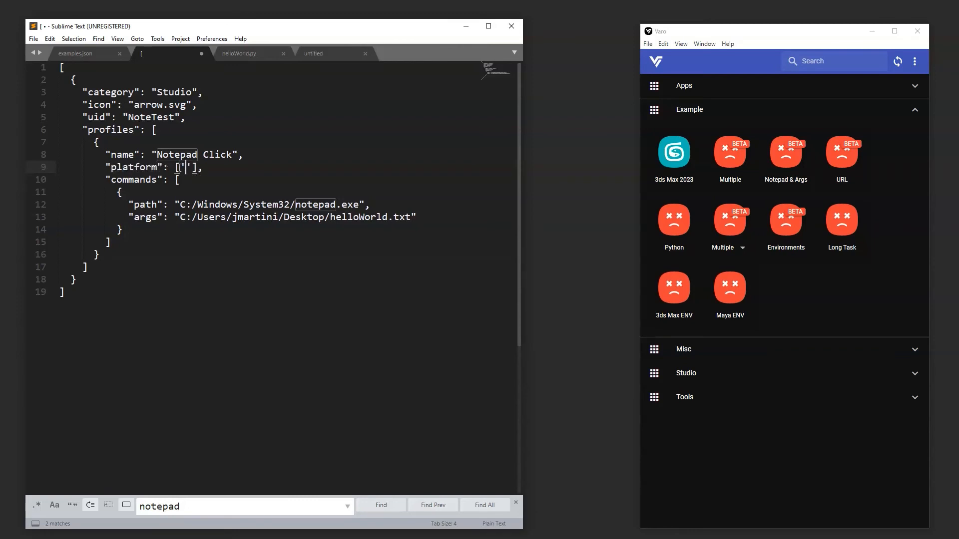
pyautogui.write('d')
pyautogui.press('BackSpace')
pyautogui.press('BackSpace')
pyautogui.press('BackSpace')
pyautogui.press('BackSpace')
pyautogui.write('linux')
pyautogui.hotkey('ctrl', 'shift', 'Left')
pyautogui.write('darnw')
pyautogui.press('BackSpace')
pyautogui.press('BackSpace')
pyautogui.write('nwin')
# Step: Delete the platform and args lines and the trailing comma after the notepad.exe path
pyautogui.hotkey('ctrl', 'shift', 'k')
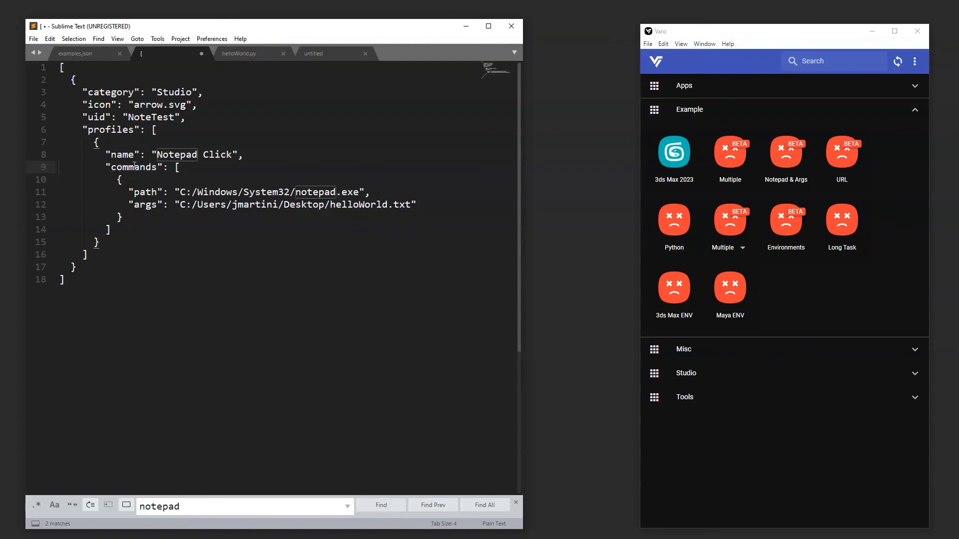
pyautogui.click(153, 207)
pyautogui.hotkey('ctrl', 'shift', 'k')
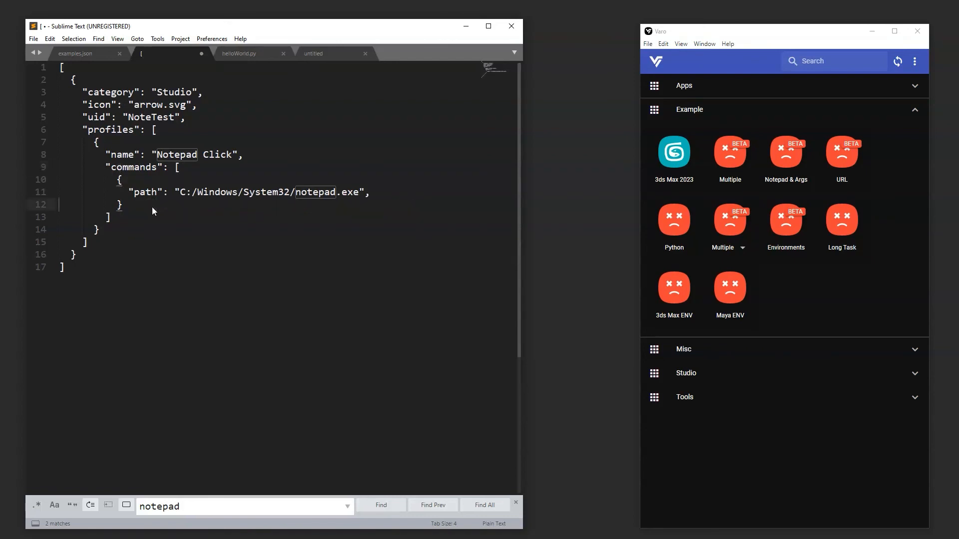
pyautogui.click(380, 193)
pyautogui.press('BackSpace')
# Step: Save the new definition as studio.json in the varoEnv apps folder
pyautogui.hotkey('ctrl', 's')
pyautogui.write('studio.json')
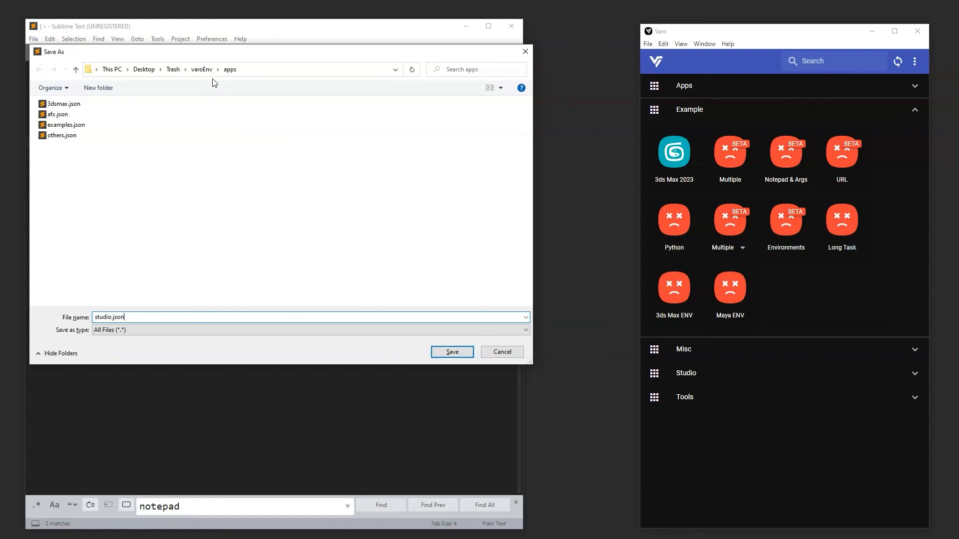
pyautogui.click(451, 352)
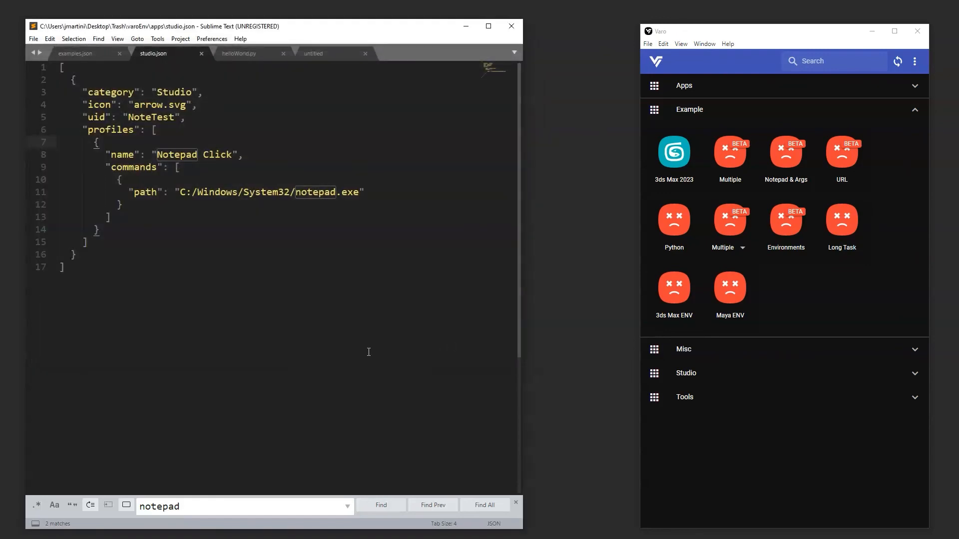
# Step: Switch to Varo, expand the Studio category, and collapse the Example category
pyautogui.click(781, 38)
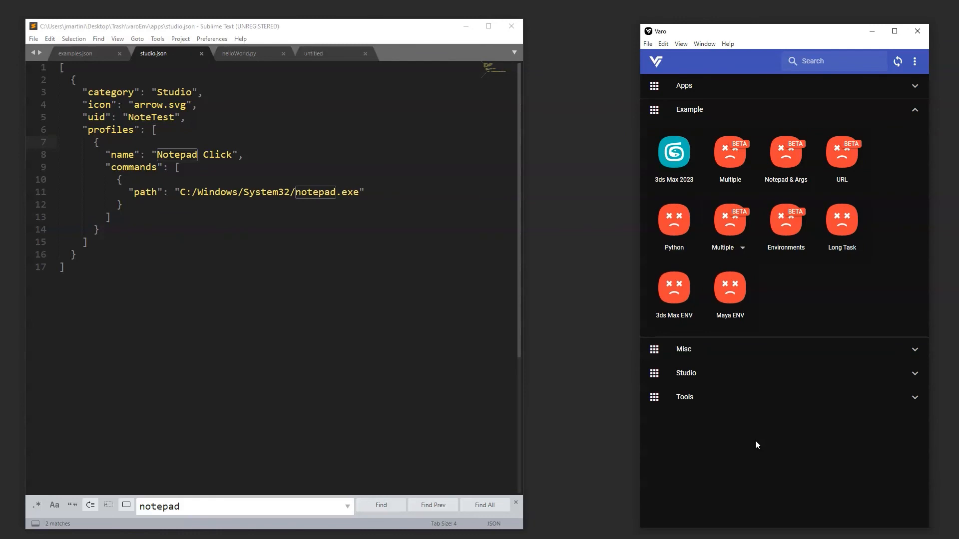
pyautogui.click(709, 379)
pyautogui.click(699, 110)
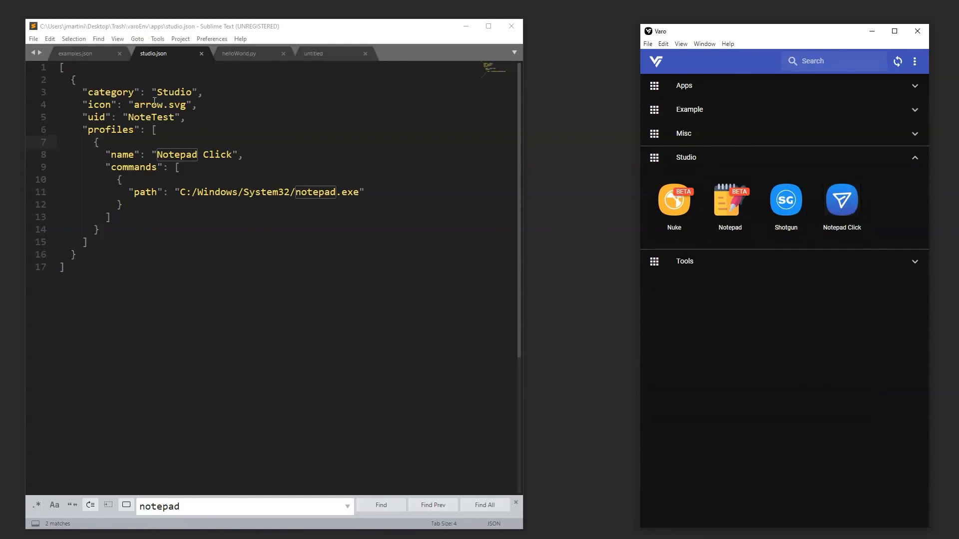
# Step: Return to studio.json in Sublime Text, change the app's category to "Studio Test", and save the file
pyautogui.click(184, 93)
pyautogui.press('Right')
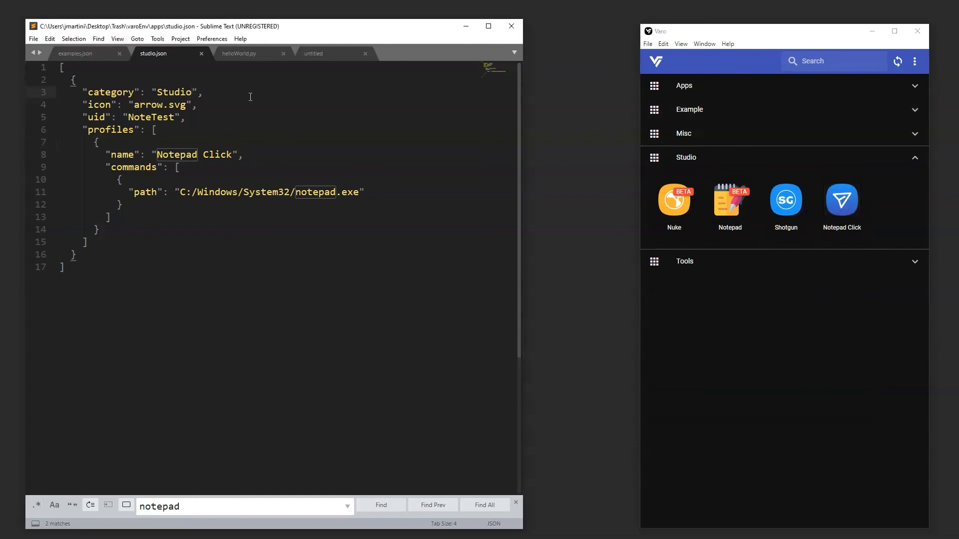
pyautogui.write('Test')
pyautogui.hotkey('ctrl', 's')
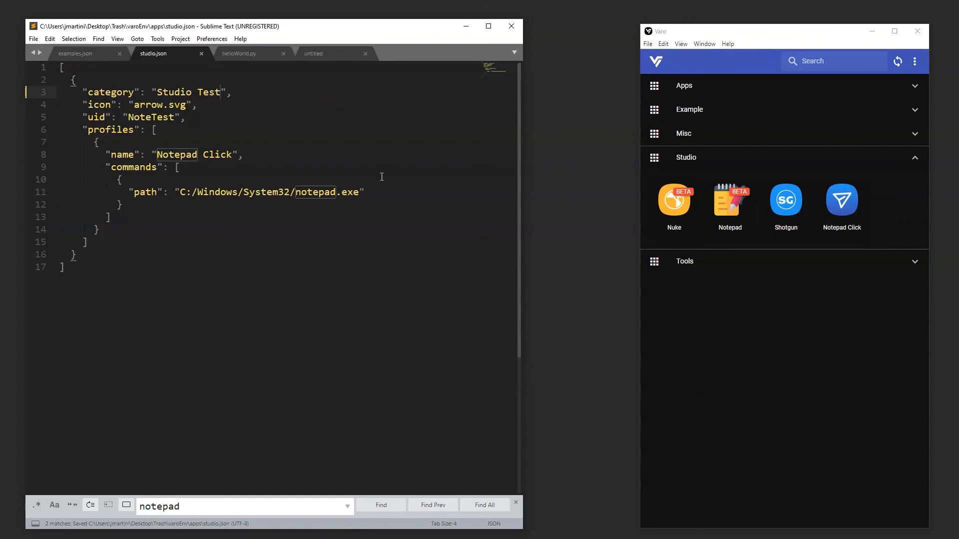
# Step: Switch to Varo, launch Notepad Click from the Studio Test category, and close the Notepad window it opens
pyautogui.click(705, 387)
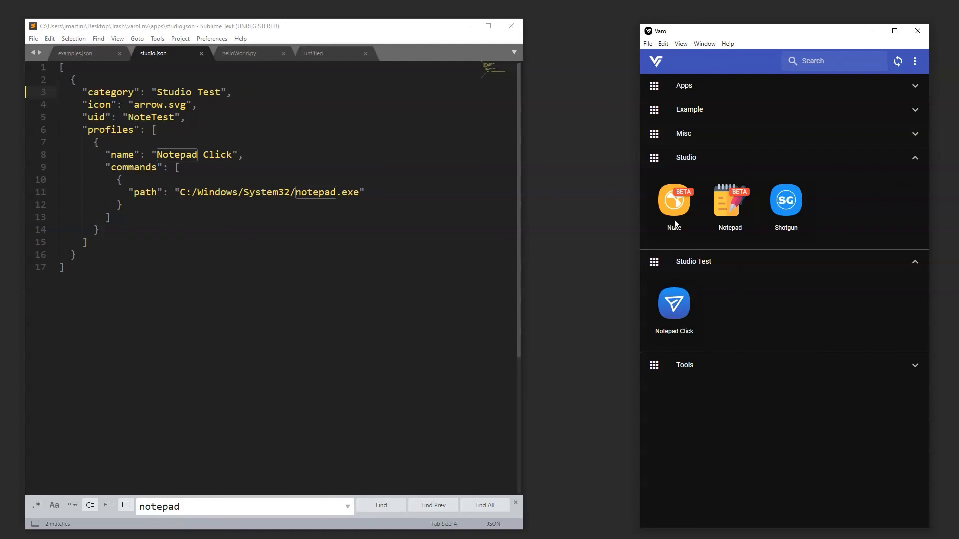
pyautogui.click(675, 306)
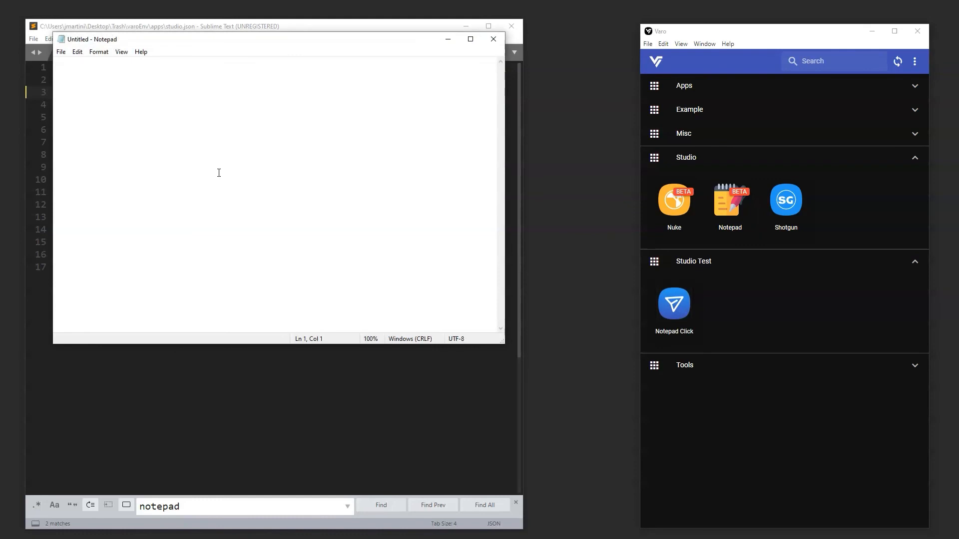
pyautogui.click(493, 40)
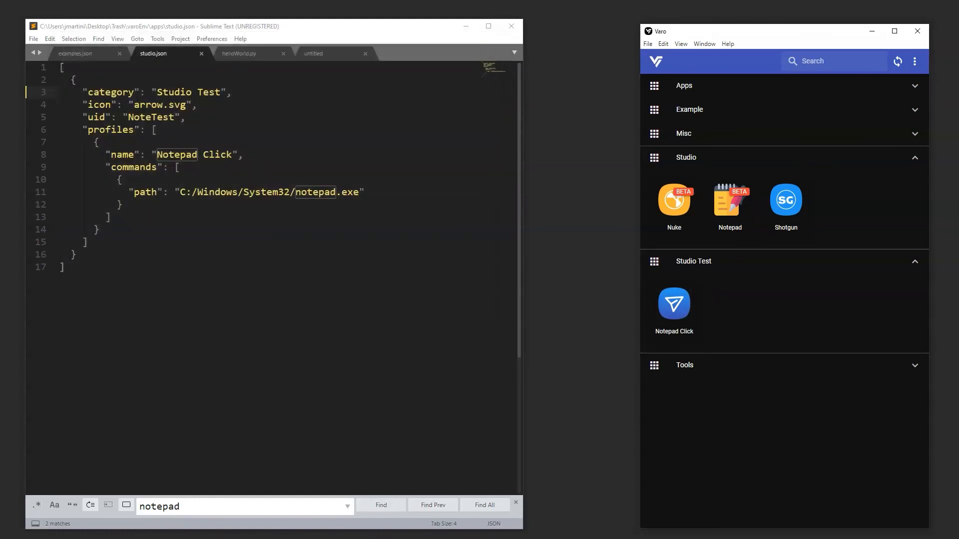